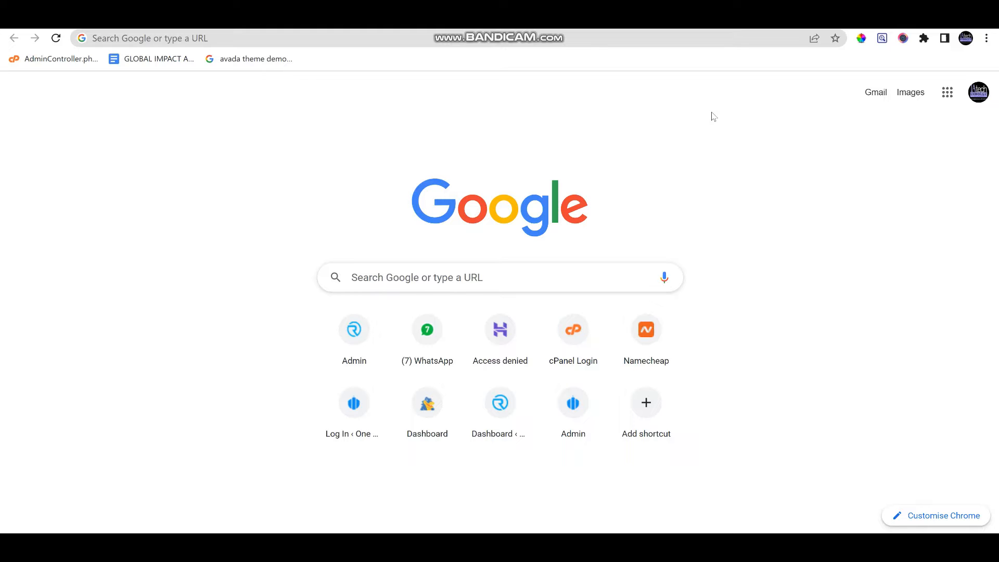
- Open the qservers.net website
click(645, 39)
text(qserve)
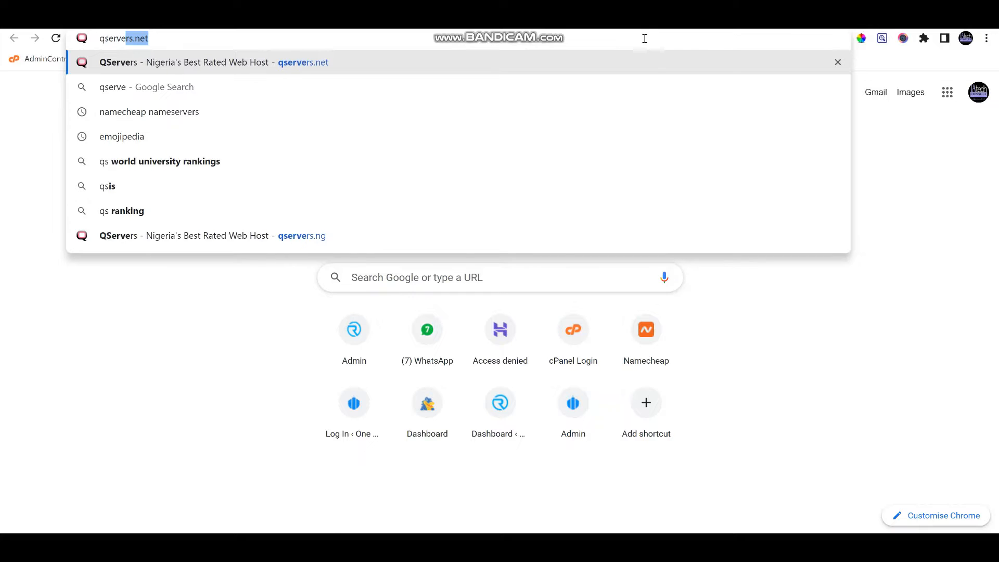
text(rs.net)
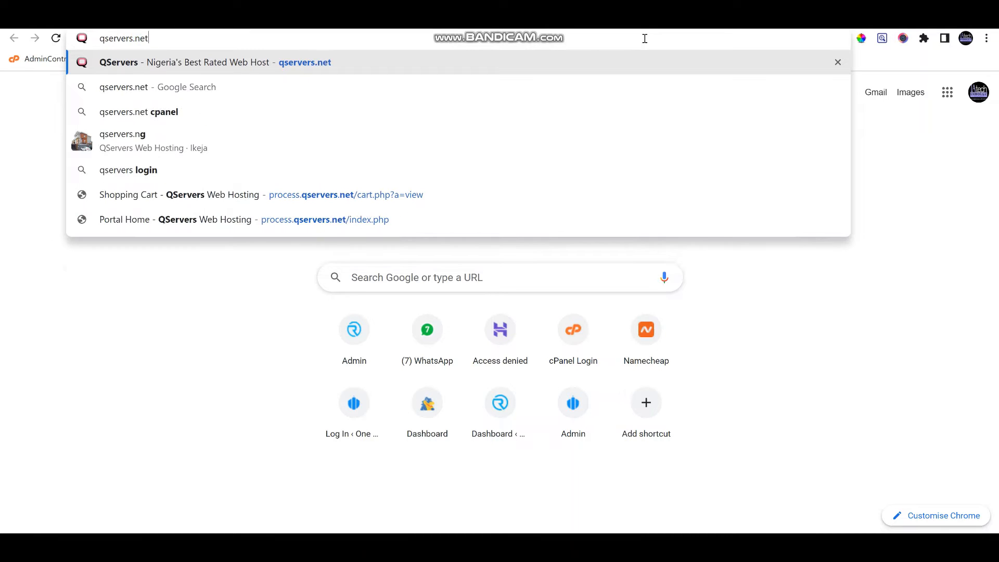
key(Return)
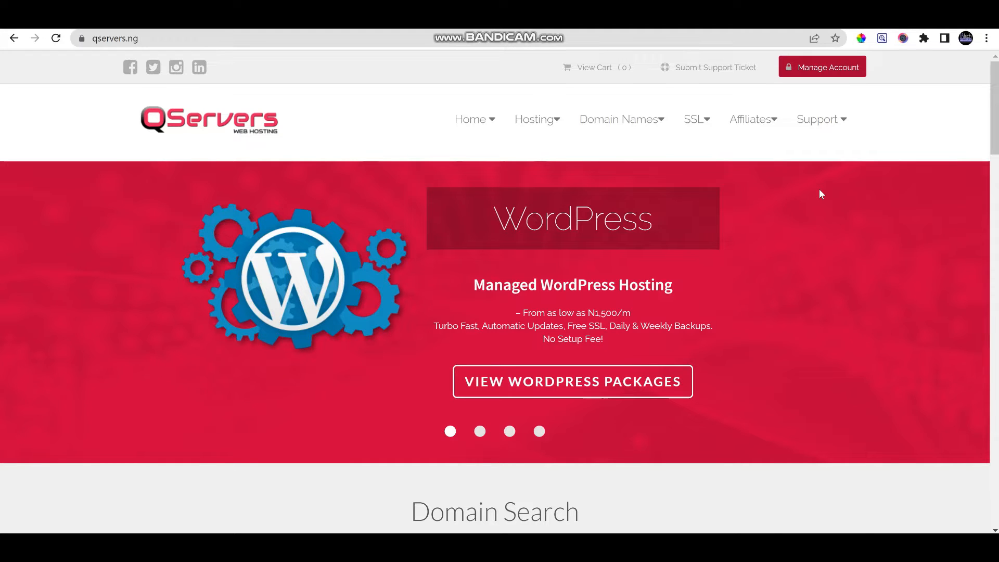
- Search for the domain habkarglobal.com.ng in the site's domain search
scroll(821, 193, down, 5)
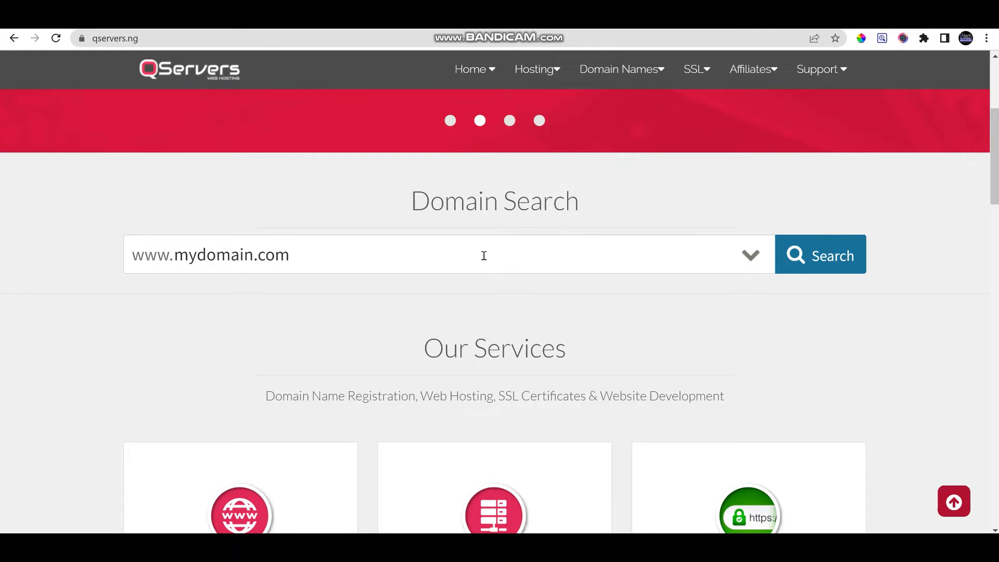
click(483, 255)
text(hab)
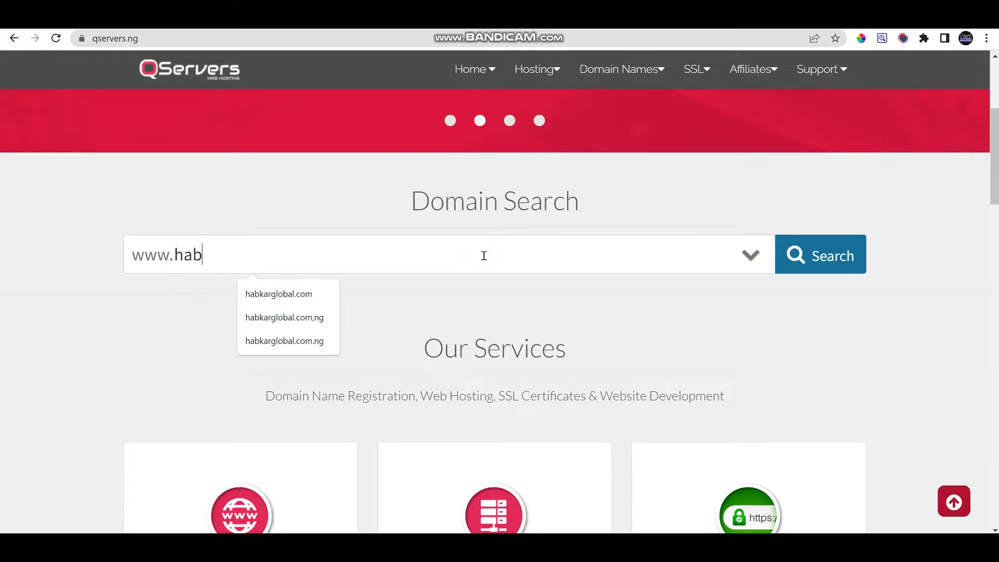
text(karglobal.c)
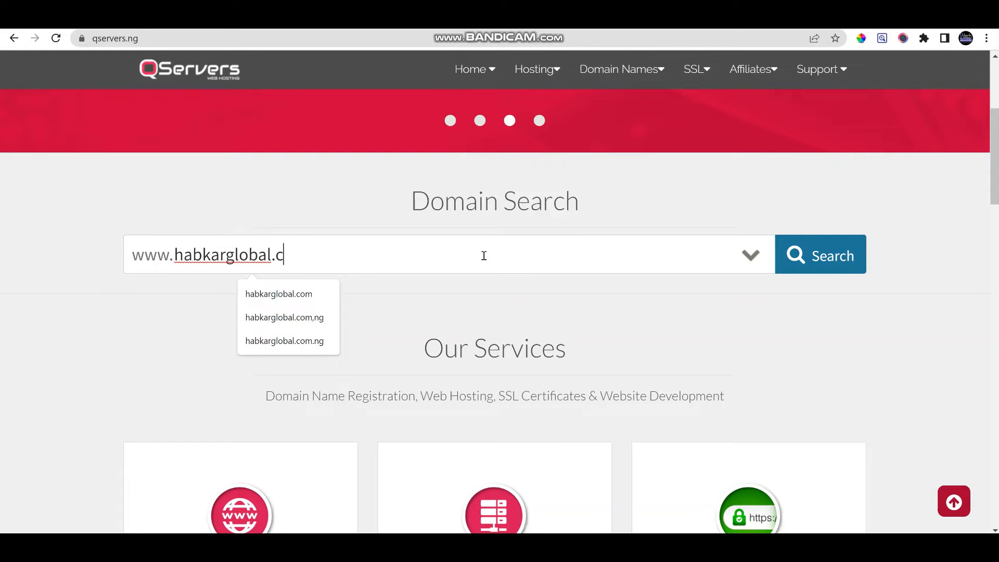
text(om.ng)
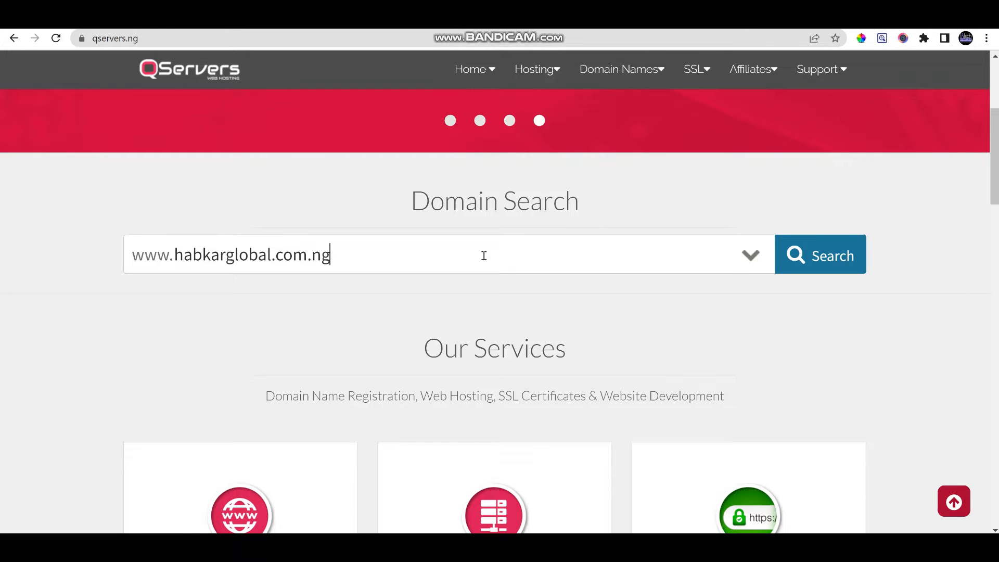
key(Return)
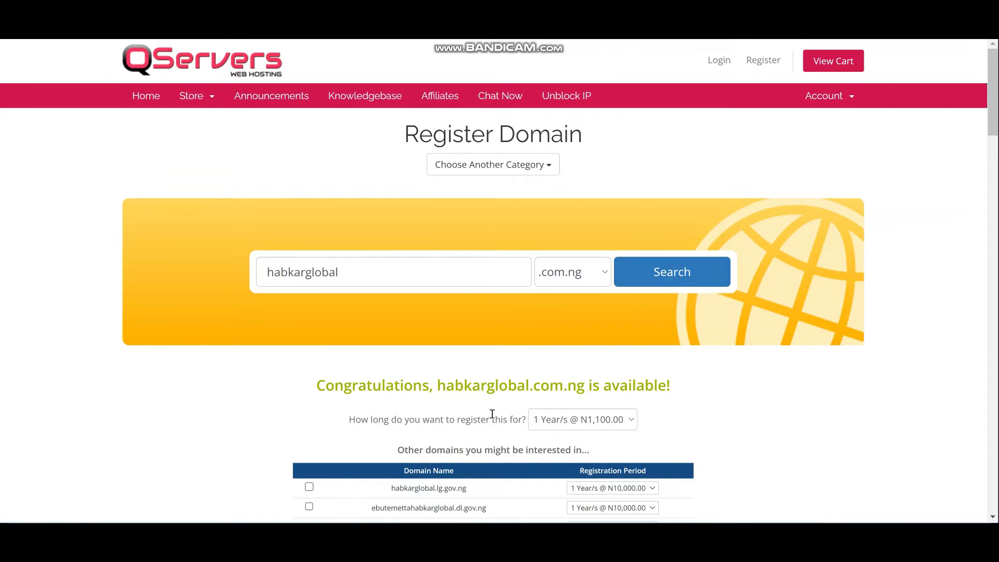
- Keep the 1-year registration period and continue without selecting any suggested domains
click(564, 420)
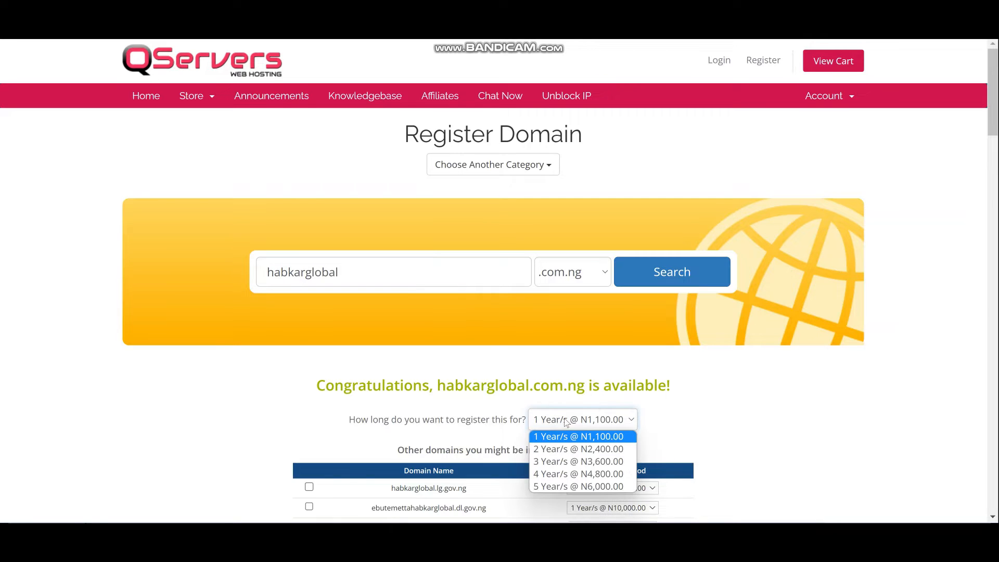
click(573, 437)
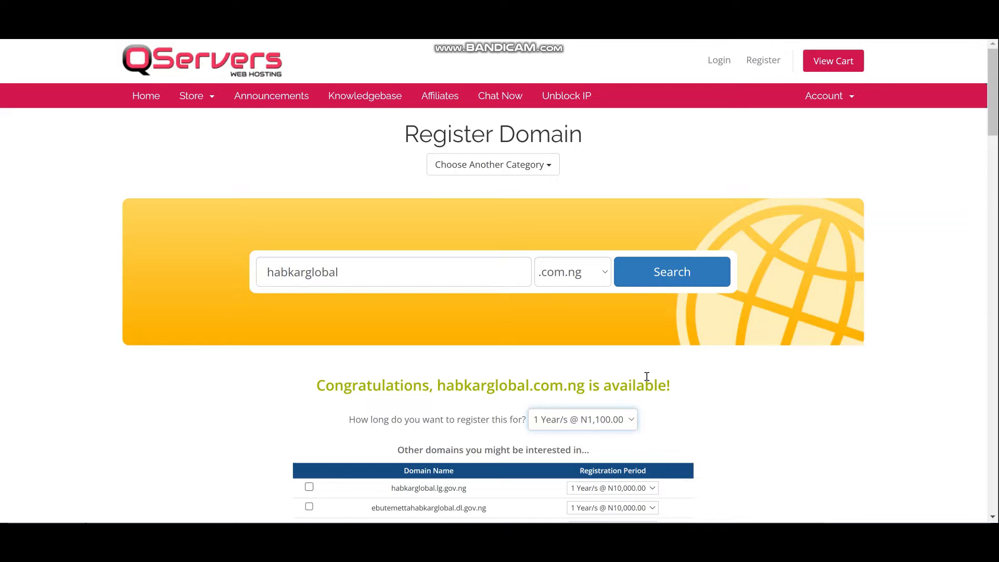
scroll(646, 376, down, 15)
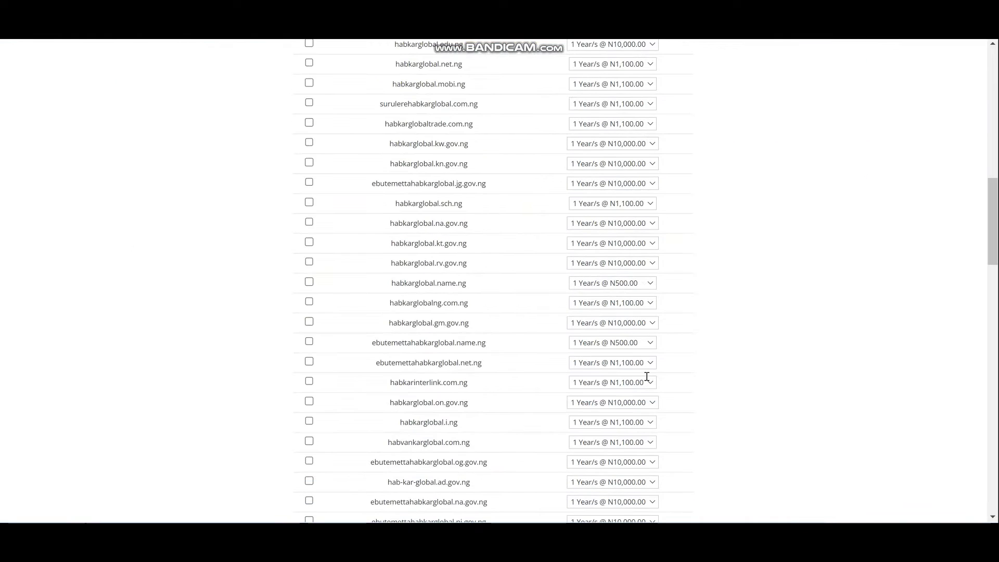
scroll(647, 376, down, 8)
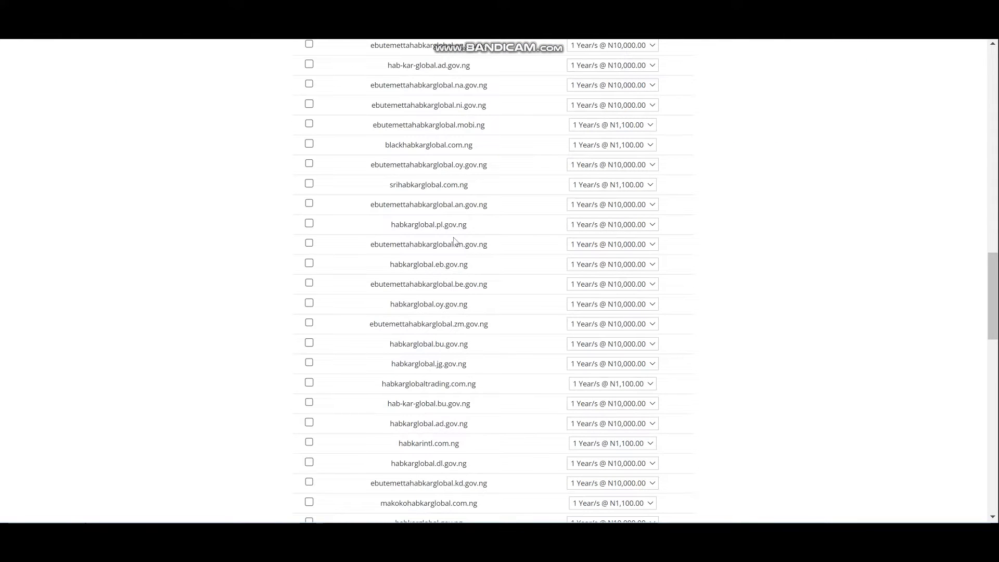
scroll(423, 181, up, 6)
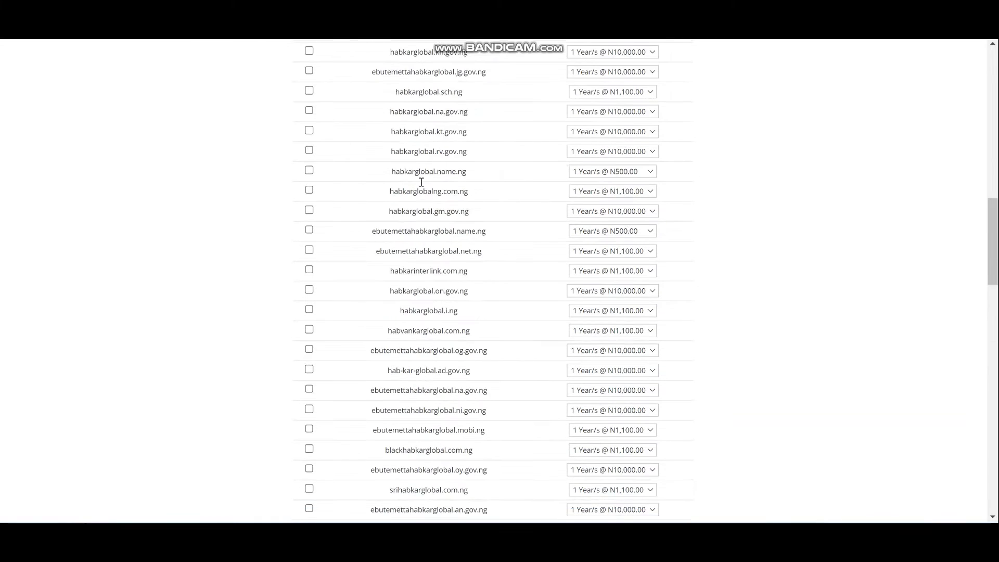
scroll(422, 182, up, 12)
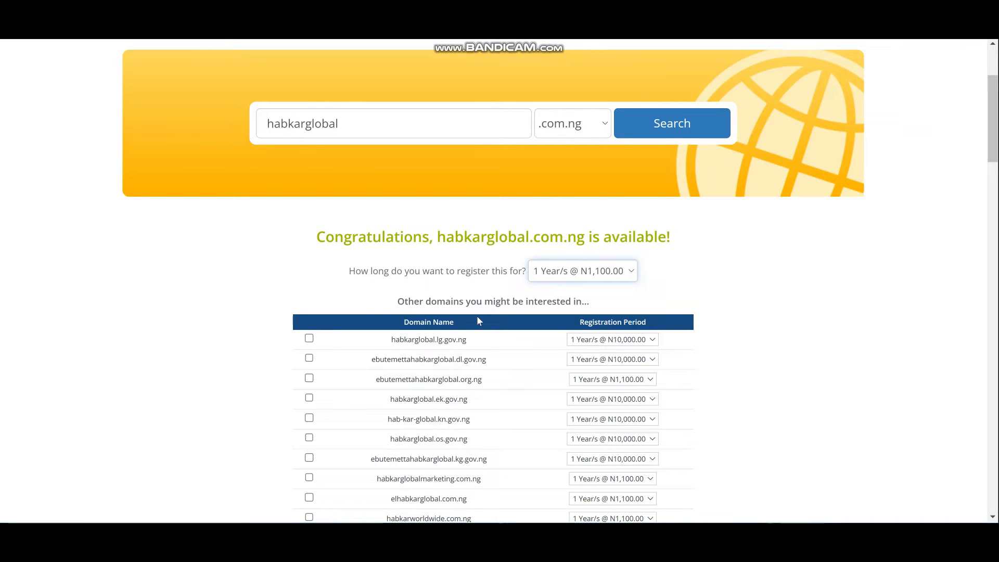
scroll(479, 320, down, 18)
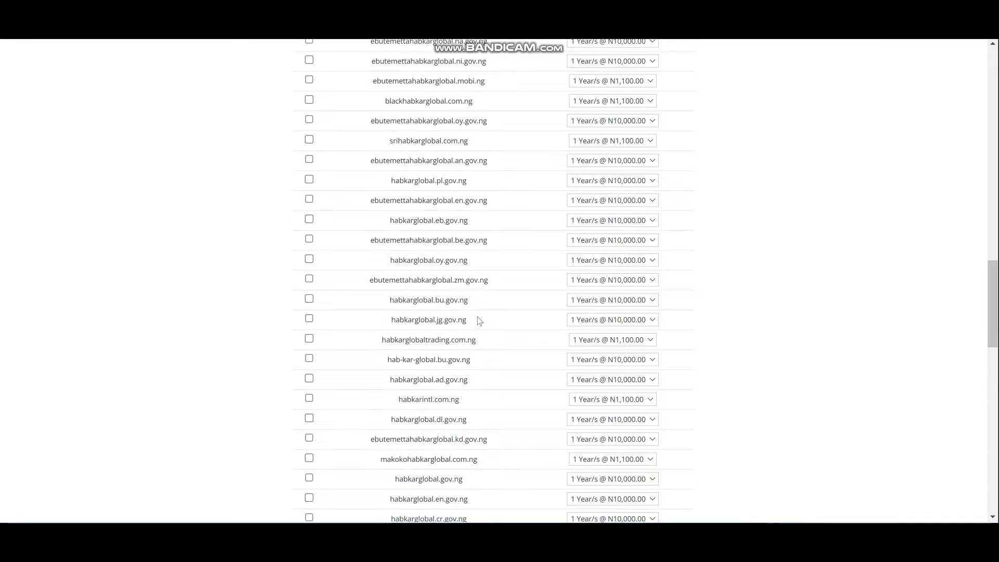
scroll(479, 320, down, 15)
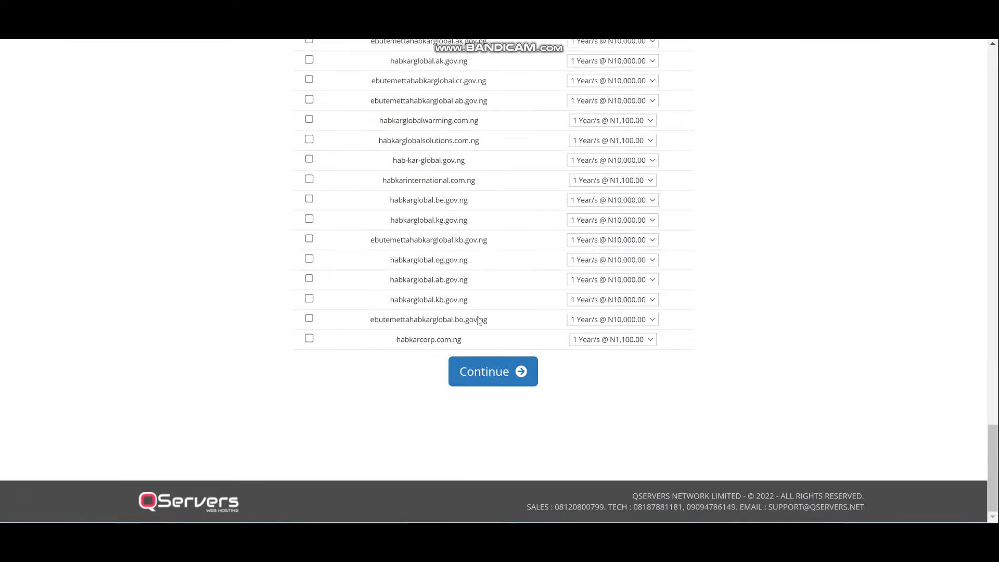
click(482, 379)
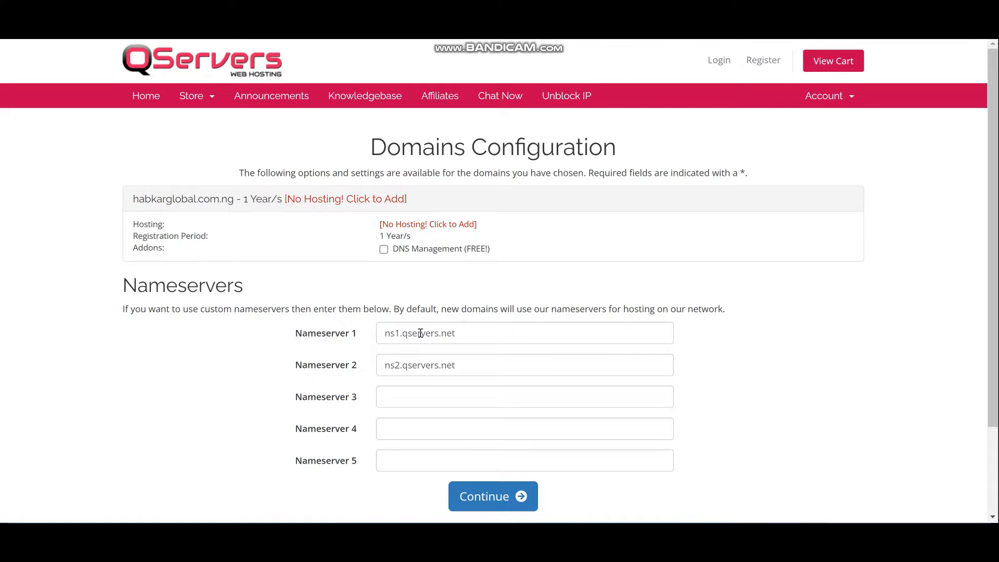
- Continue past the domain configuration with the default qservers nameservers
scroll(456, 303, down, 3)
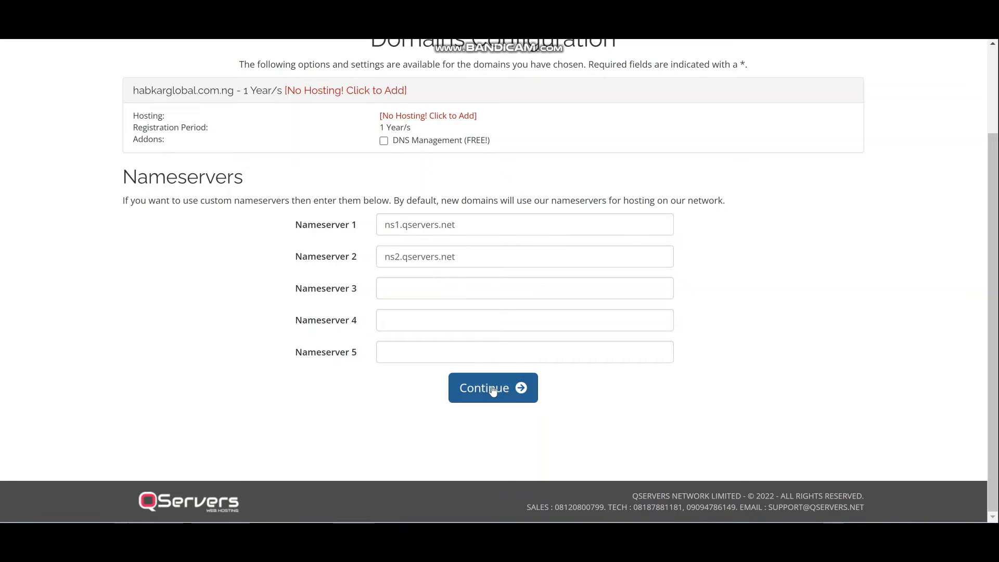
click(493, 390)
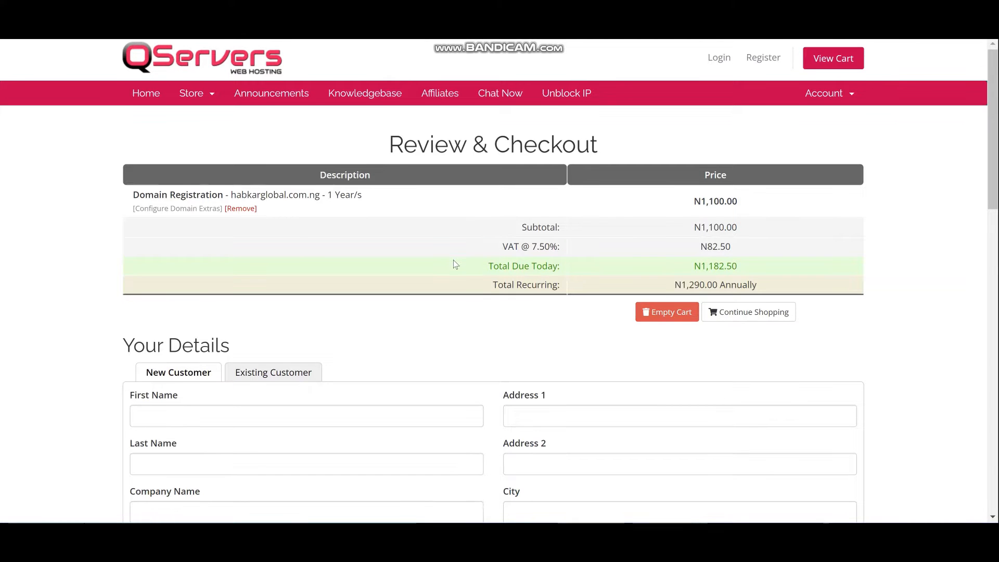
- Switch the checkout details to the Existing Customer login option
scroll(454, 265, down, 2)
scroll(454, 265, down, 1)
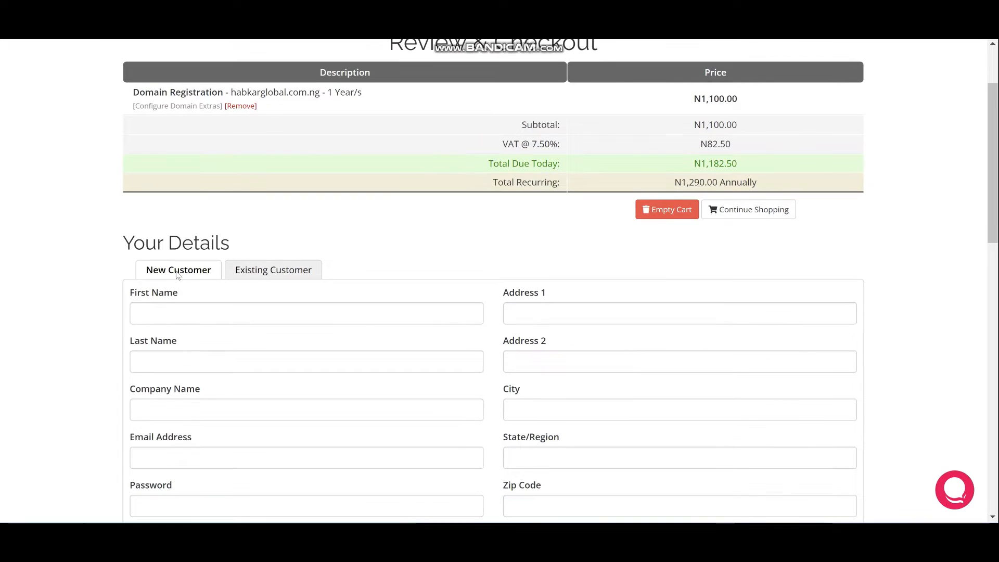
click(277, 274)
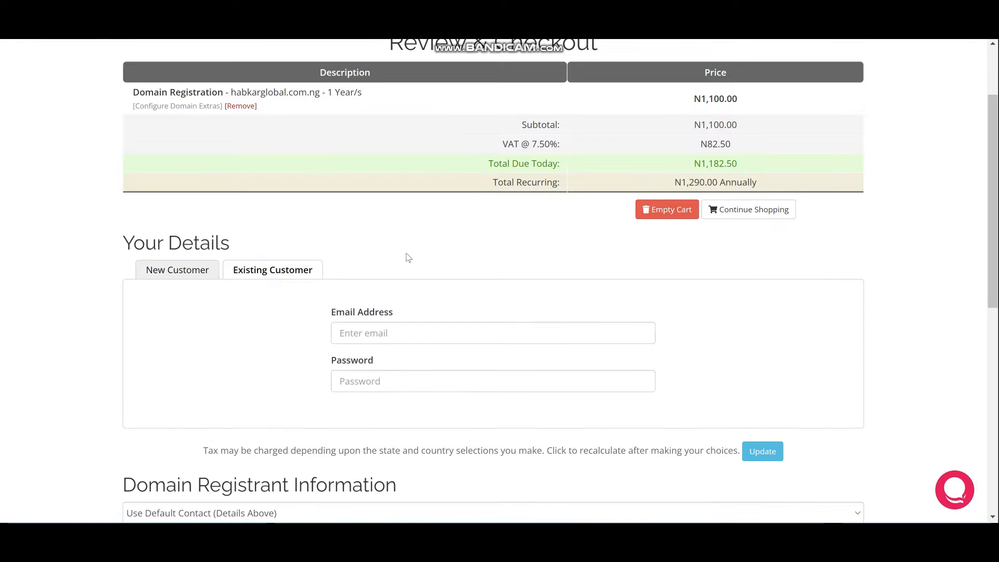
- Review the checkout form's registrant information, promotional code and payment method sections
scroll(385, 284, down, 1)
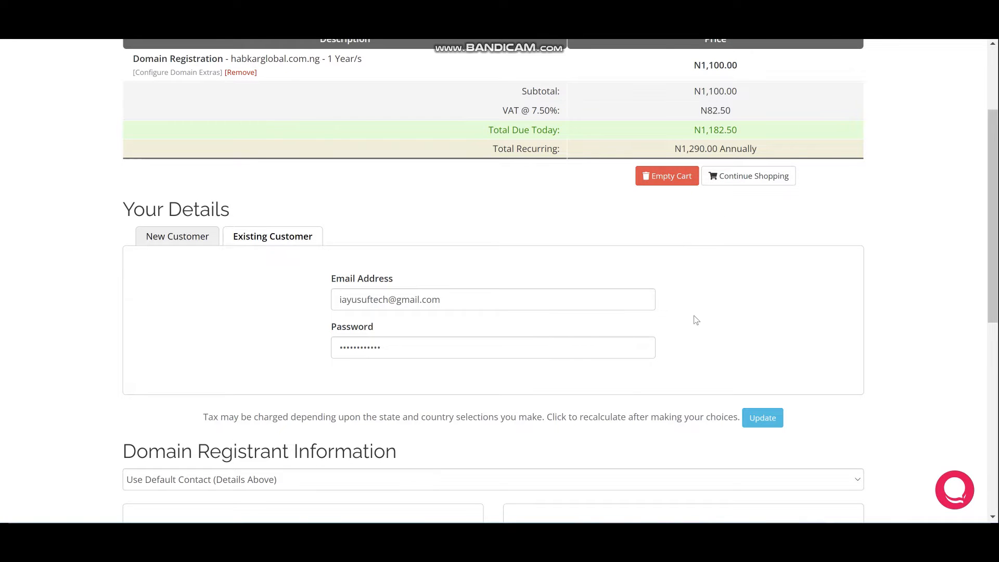
scroll(736, 354, down, 5)
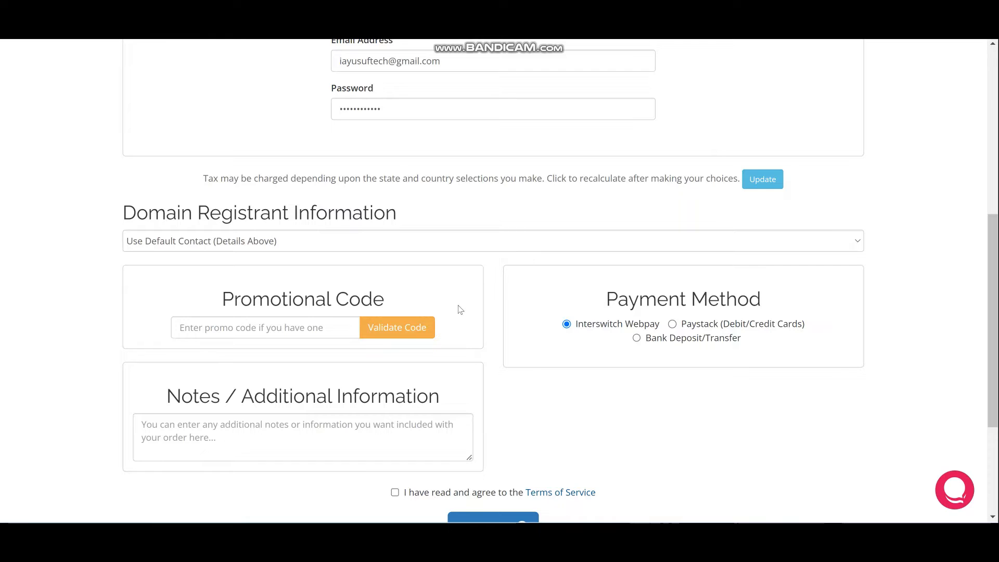
scroll(459, 309, down, 2)
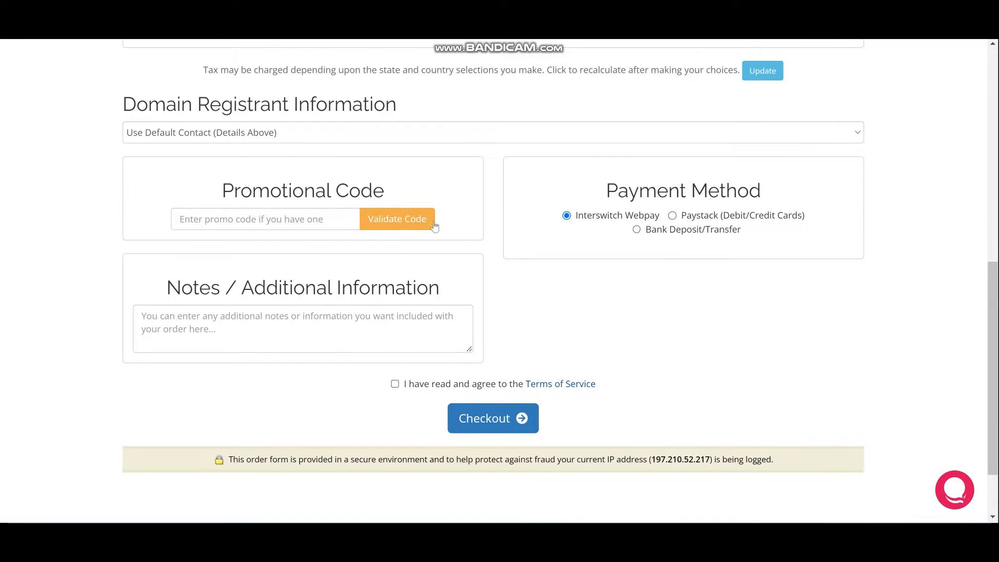
scroll(512, 204, up, 3)
scroll(510, 201, down, 2)
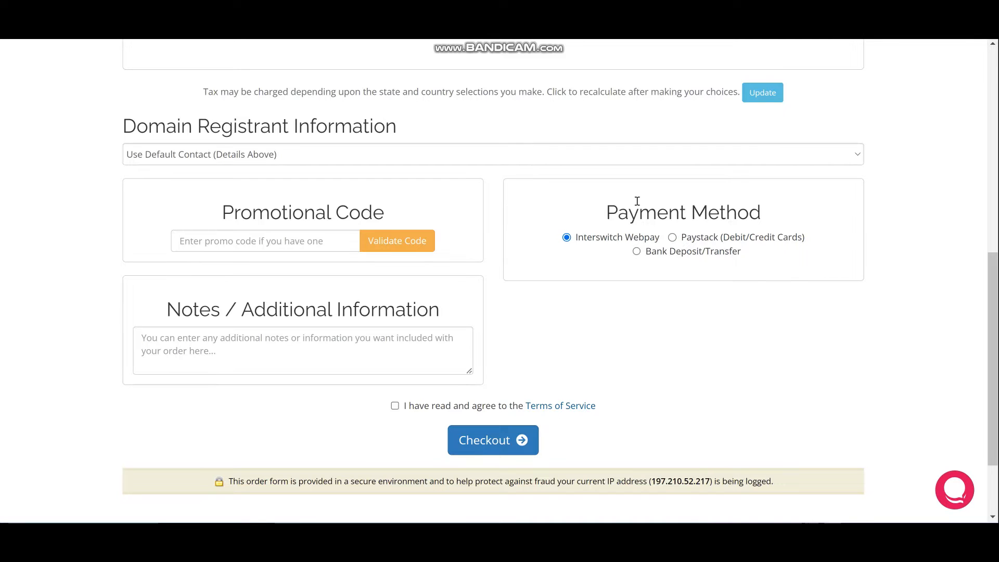
scroll(636, 201, down, 1)
scroll(636, 201, up, 9)
scroll(636, 201, down, 10)
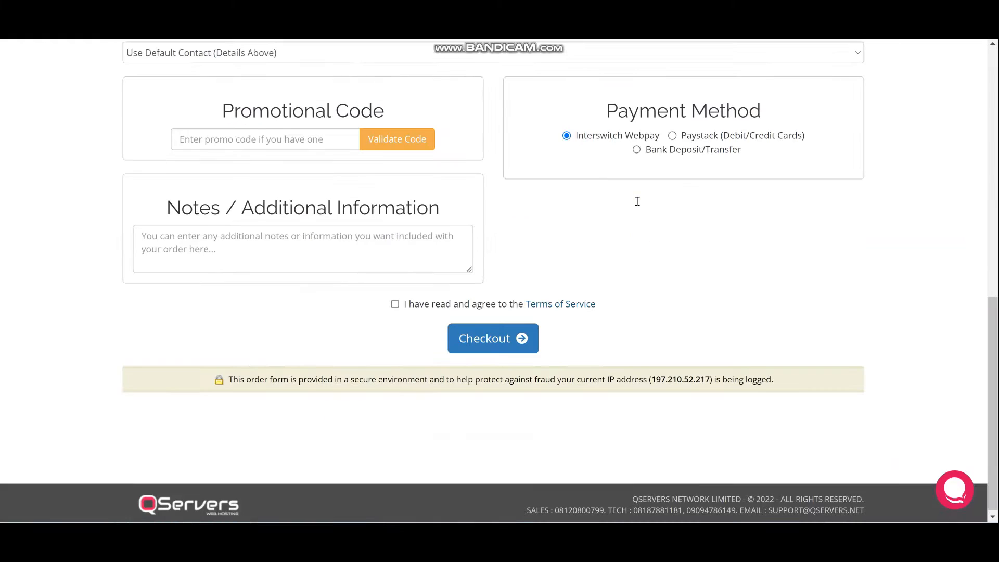
scroll(538, 231, up, 4)
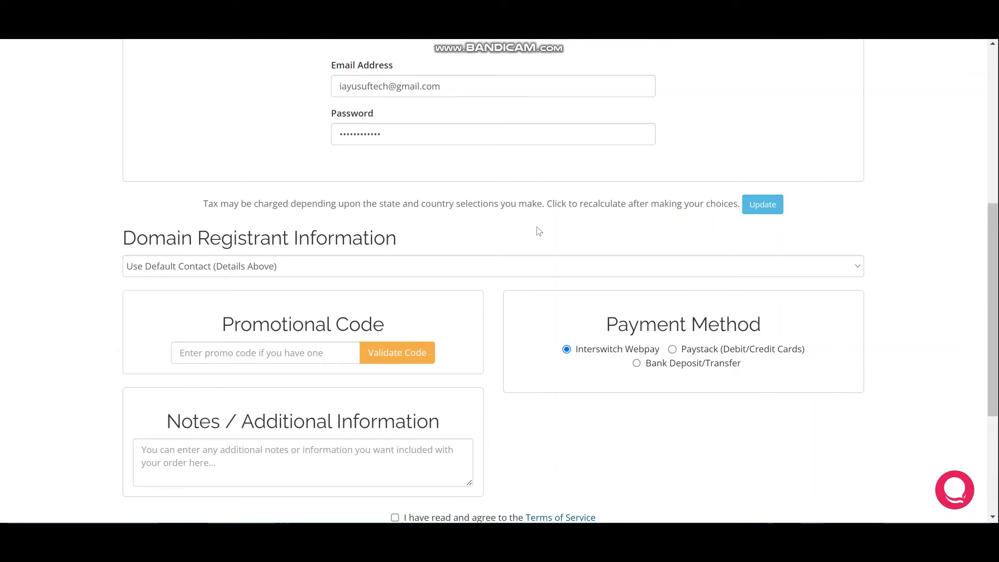
scroll(538, 231, down, 3)
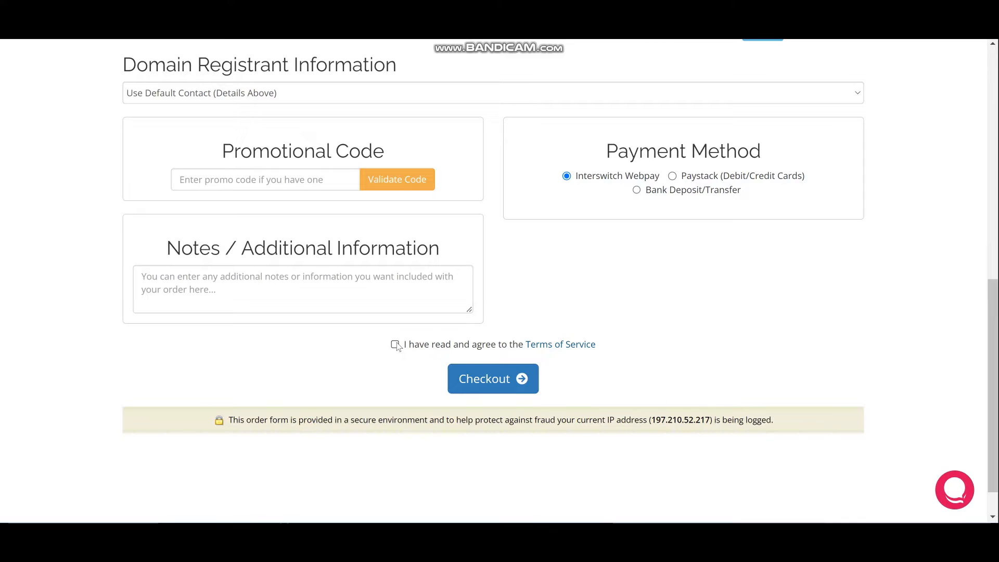
- Agree to the Terms of Service and check out the order
click(395, 344)
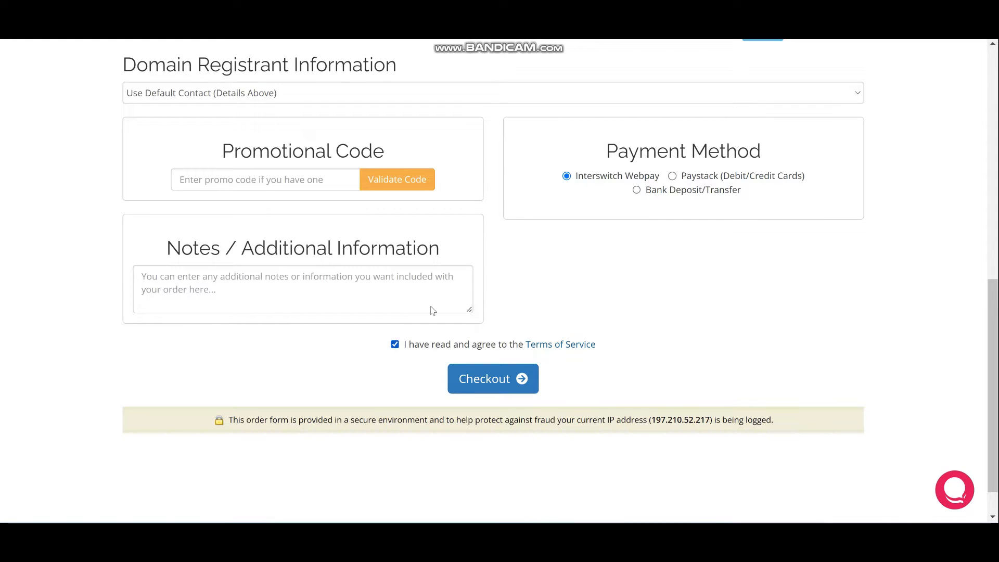
click(504, 375)
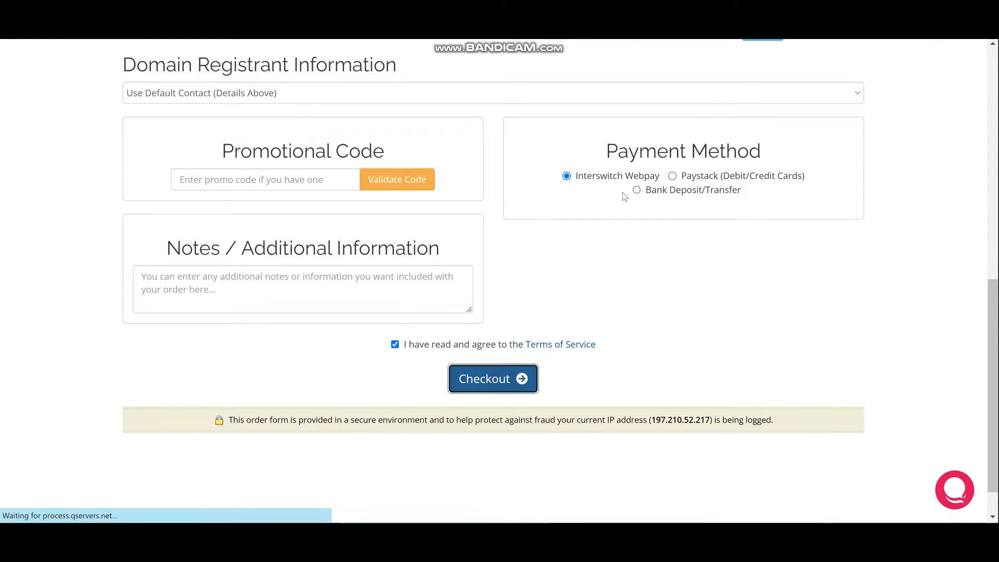
scroll(622, 194, up, 3)
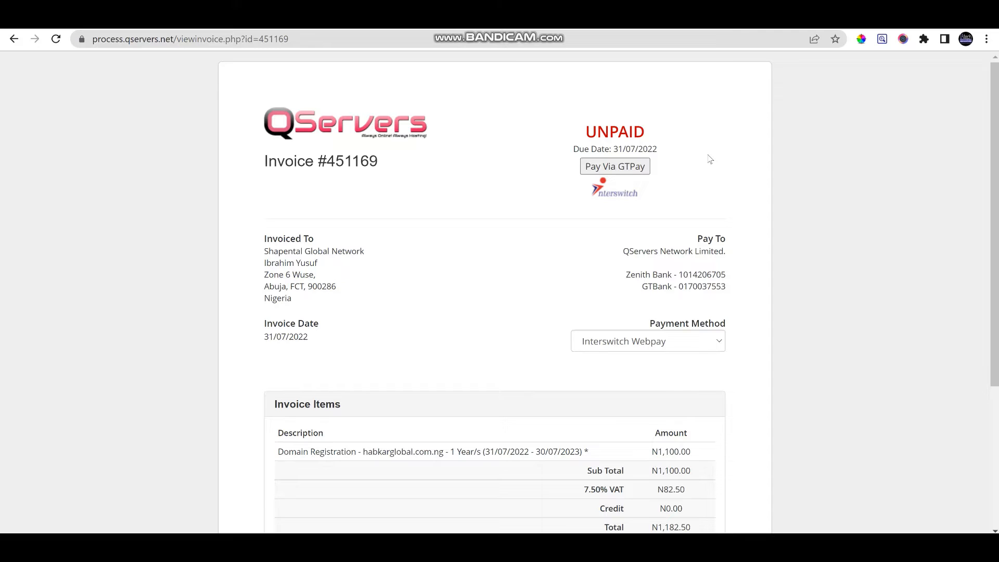
- Review the generated invoice and choose to pay it via GTPay
scroll(709, 159, down, 3)
scroll(710, 158, up, 3)
scroll(710, 159, down, 4)
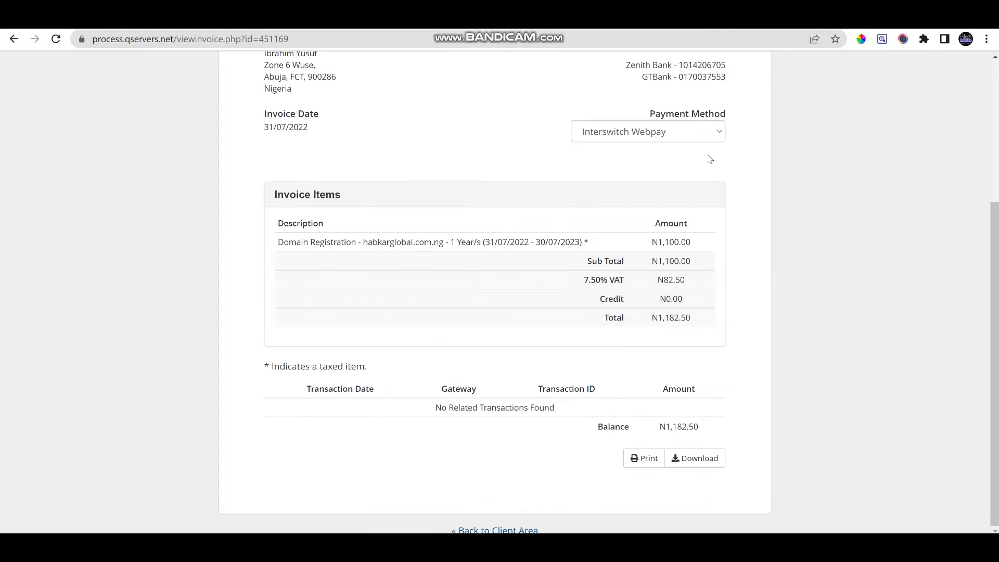
scroll(710, 159, up, 4)
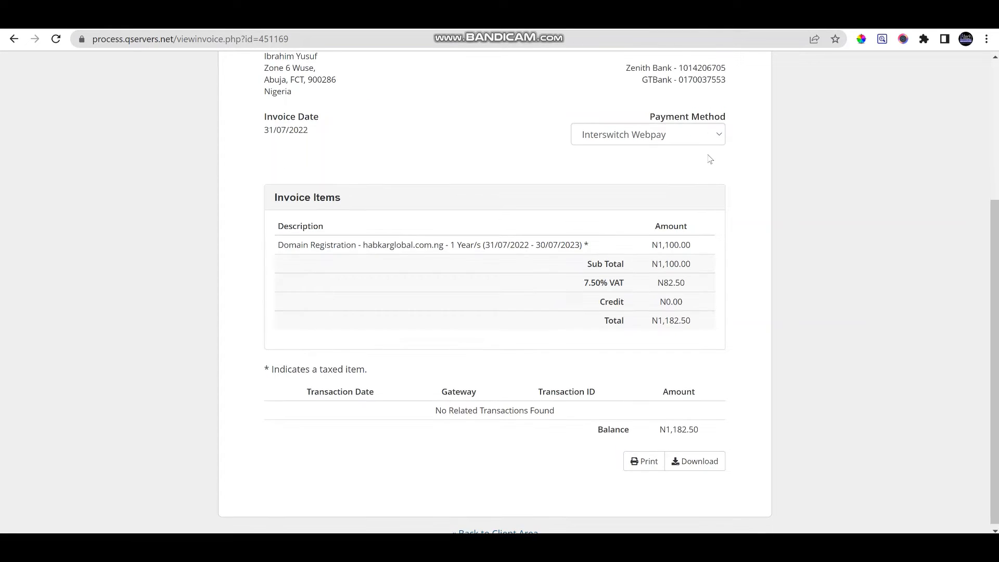
click(614, 168)
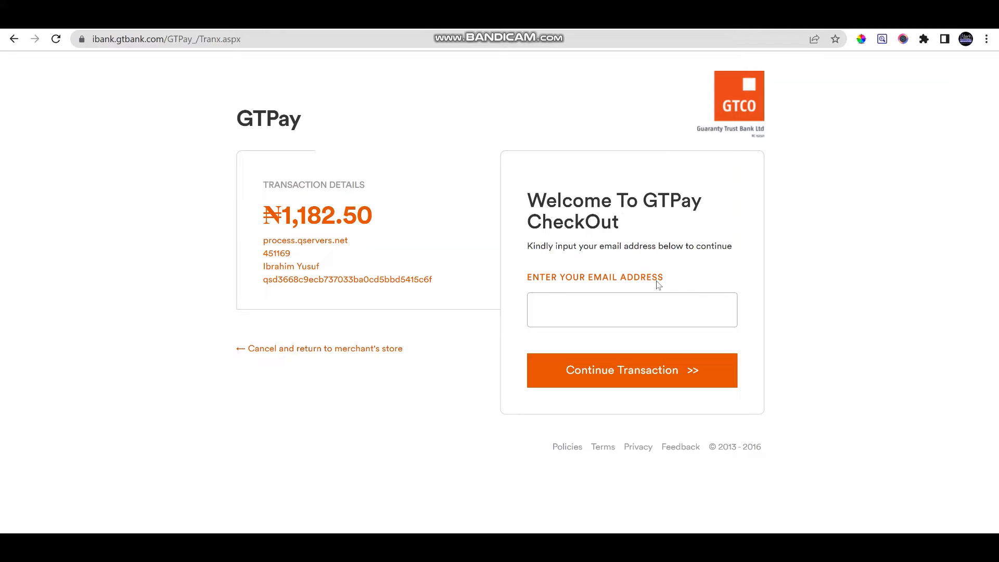
- Enter the payer's e-mail address on the GTPay checkout and continue the transaction
click(633, 307)
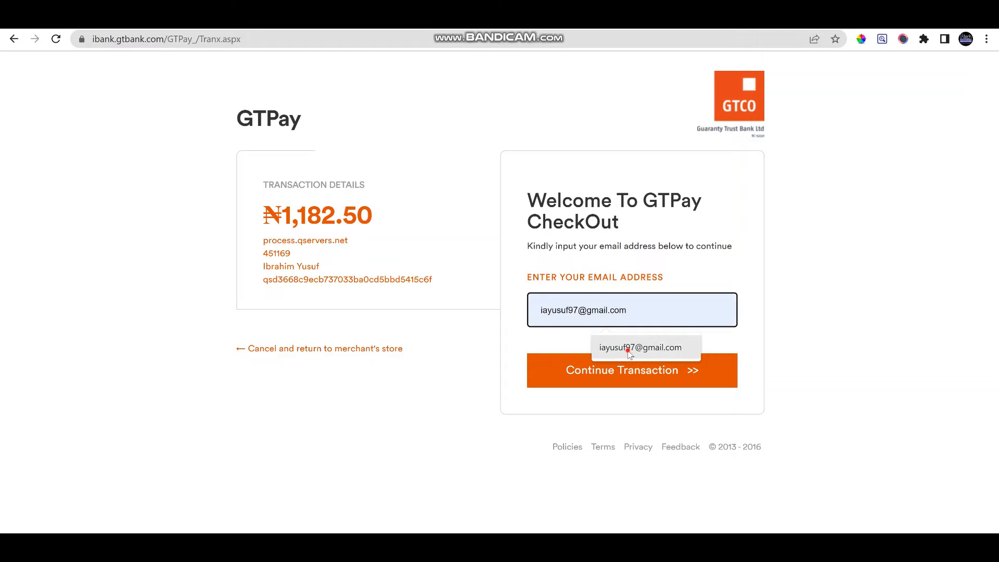
click(627, 349)
click(626, 370)
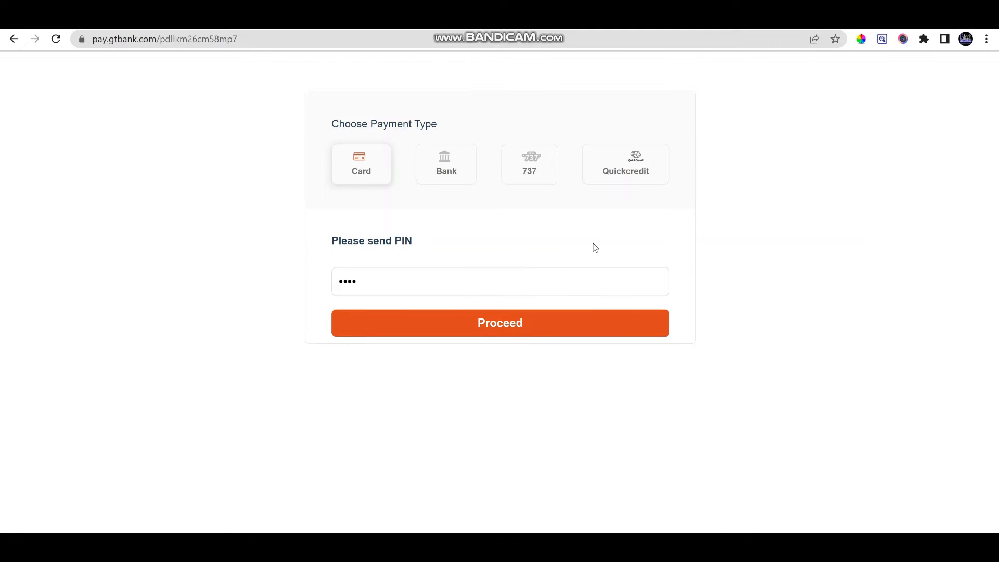
- Submit the card PIN, then enter the one-time password sent by the bank and proceed with the payment
click(433, 322)
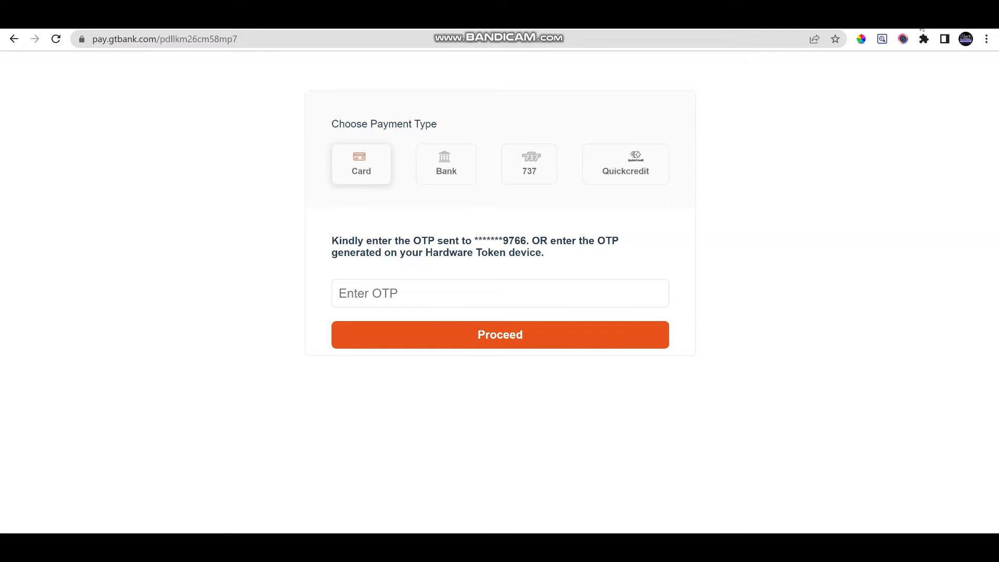
click(454, 296)
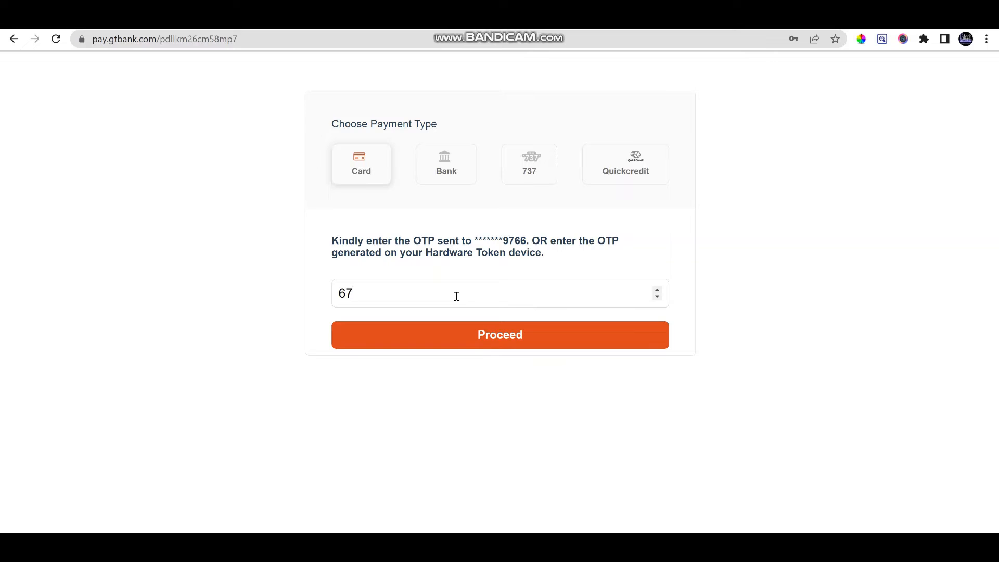
click(488, 347)
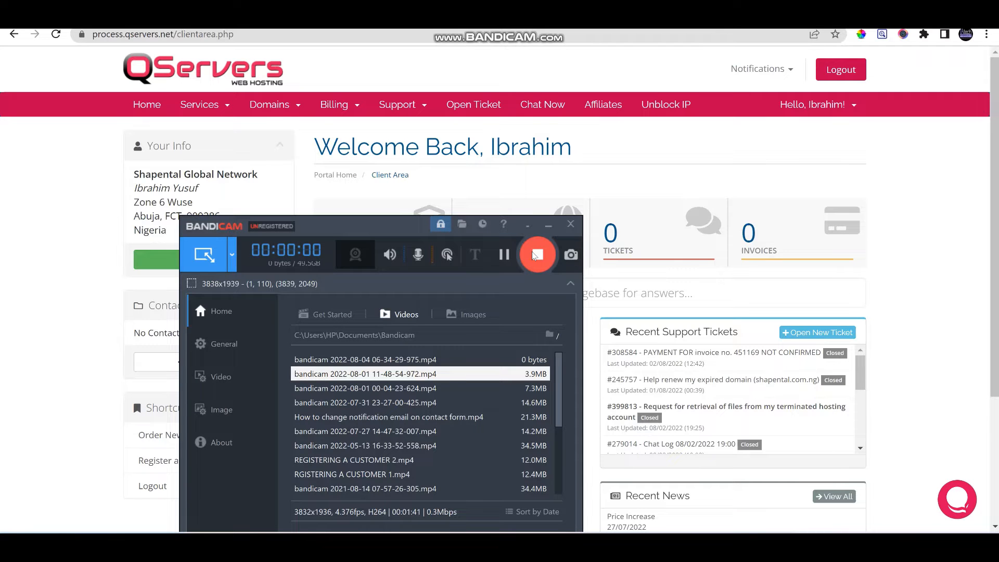
- Open the list of registered domains from the QServers client area
click(550, 227)
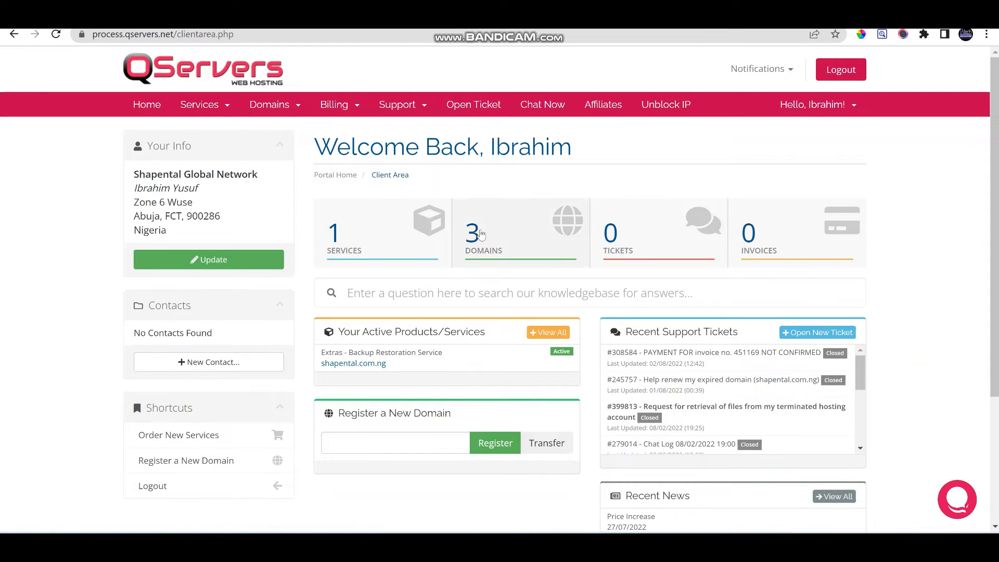
click(533, 235)
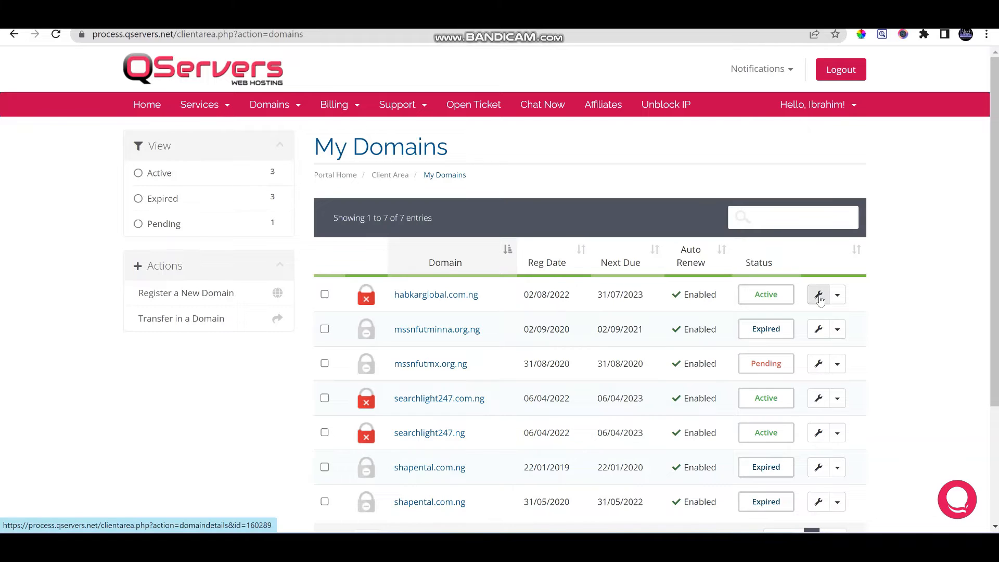
- Open Manage Nameservers for habkarglobal.com.ng and switch to using custom nameservers
click(836, 295)
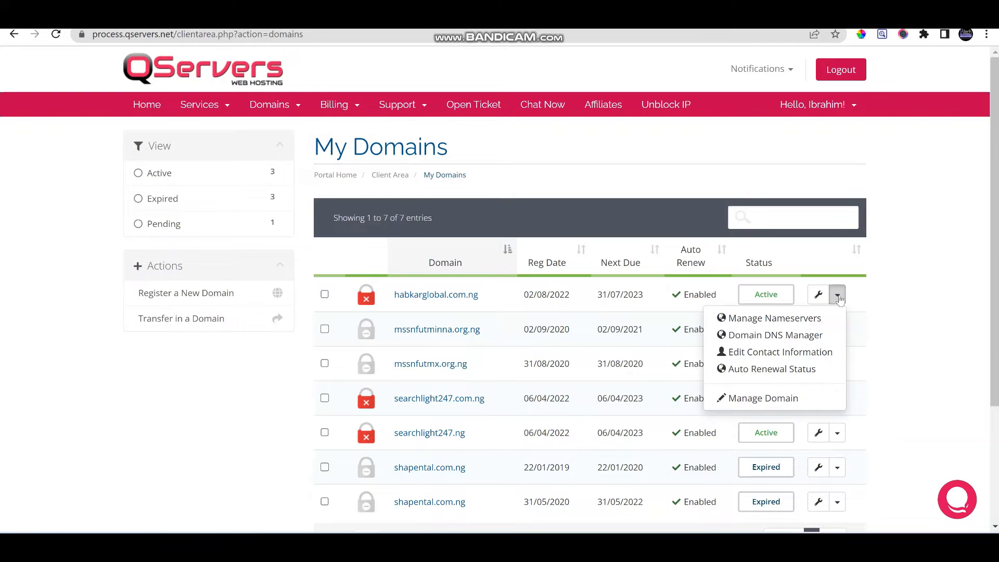
click(809, 323)
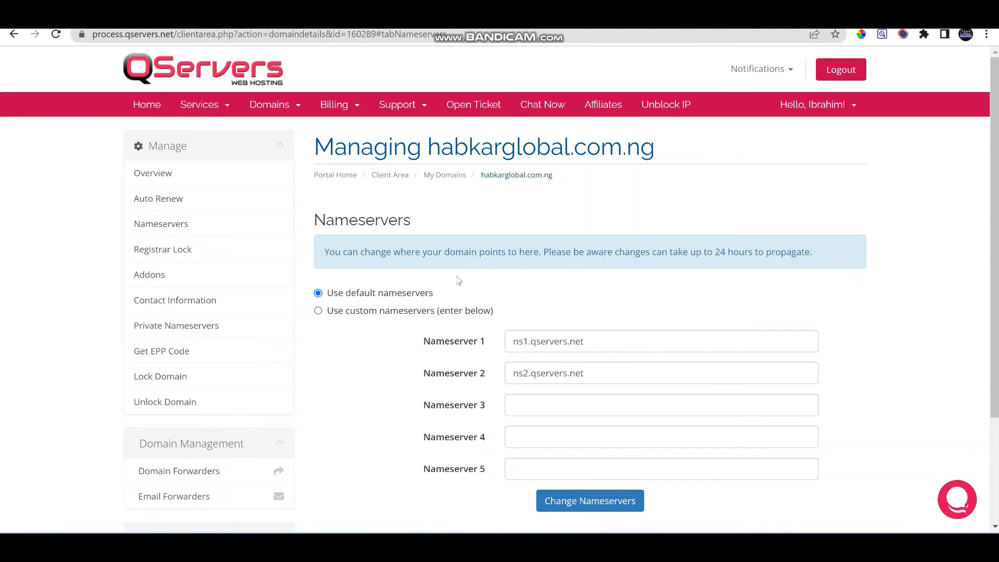
click(318, 312)
- Copy dns1.namecheaphosting.com from the NAMESERVERS.txt notes into the Nameserver 1 field
mouse_move(586, 545)
click(682, 486)
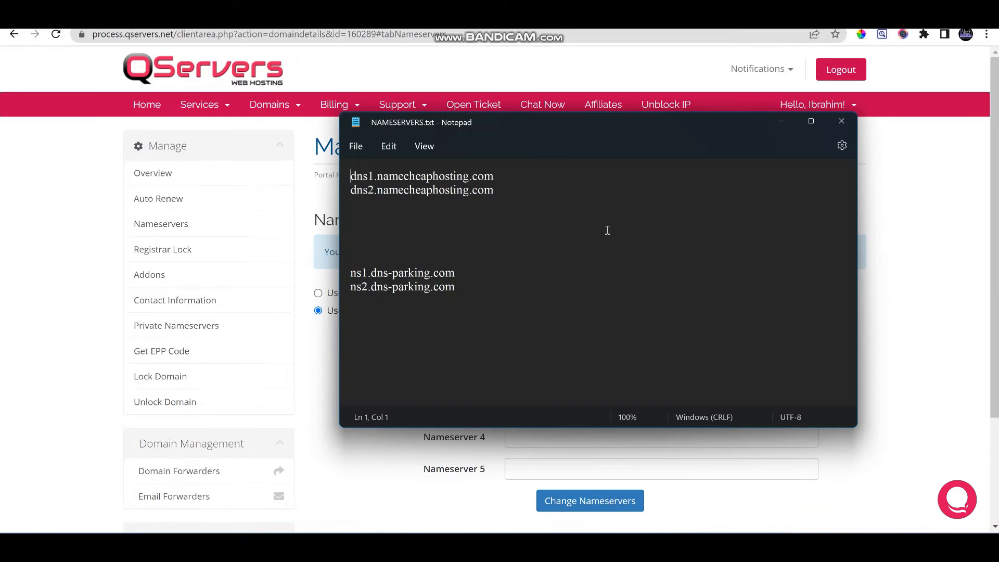
key(ctrl+shift+Right)
key(ctrl+shift+Right)
key(ctrl+shift+Right)
key(ctrl+shift+Right)
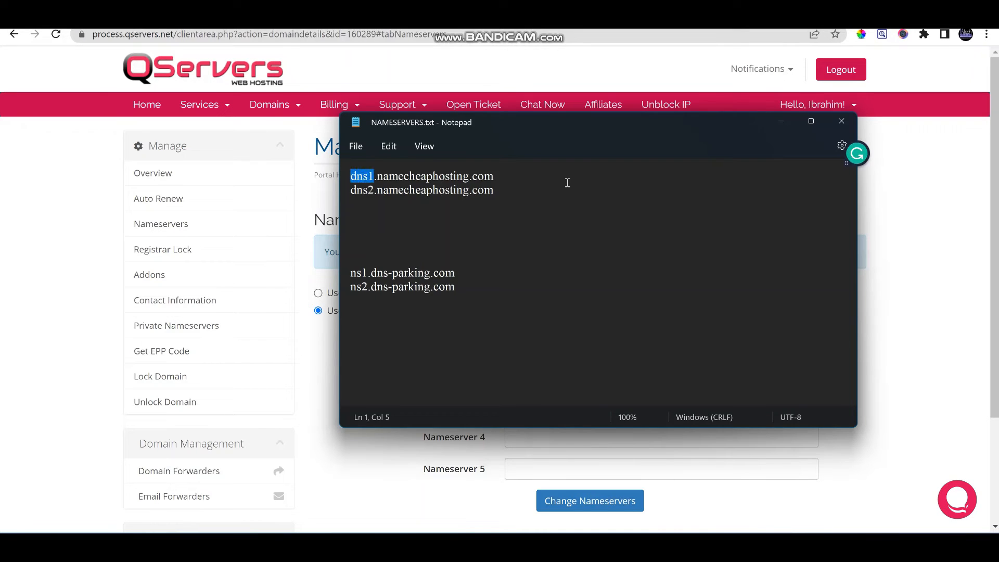
key(ctrl+shift+Right)
key(ctrl+c)
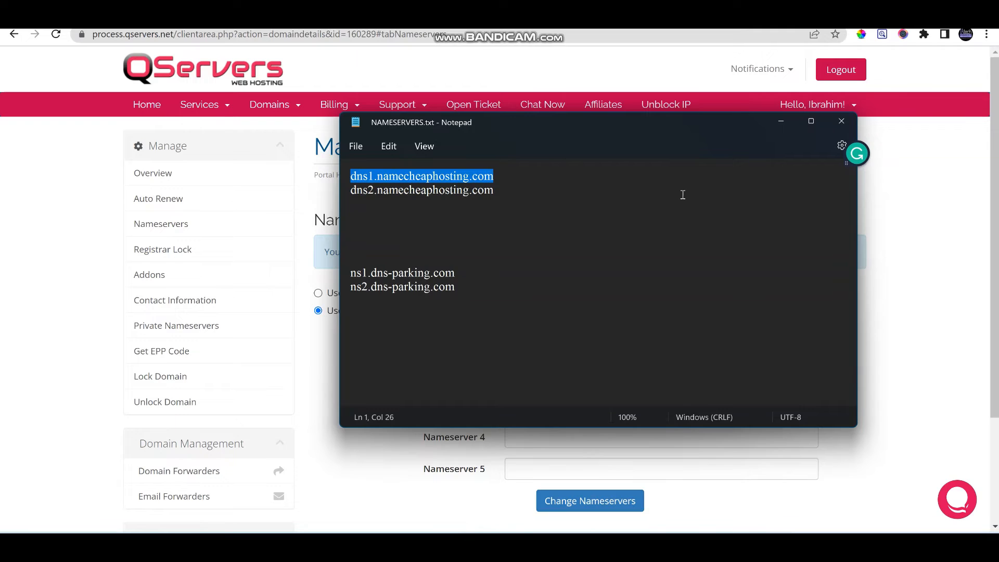
click(898, 249)
click(603, 341)
key(ctrl+a)
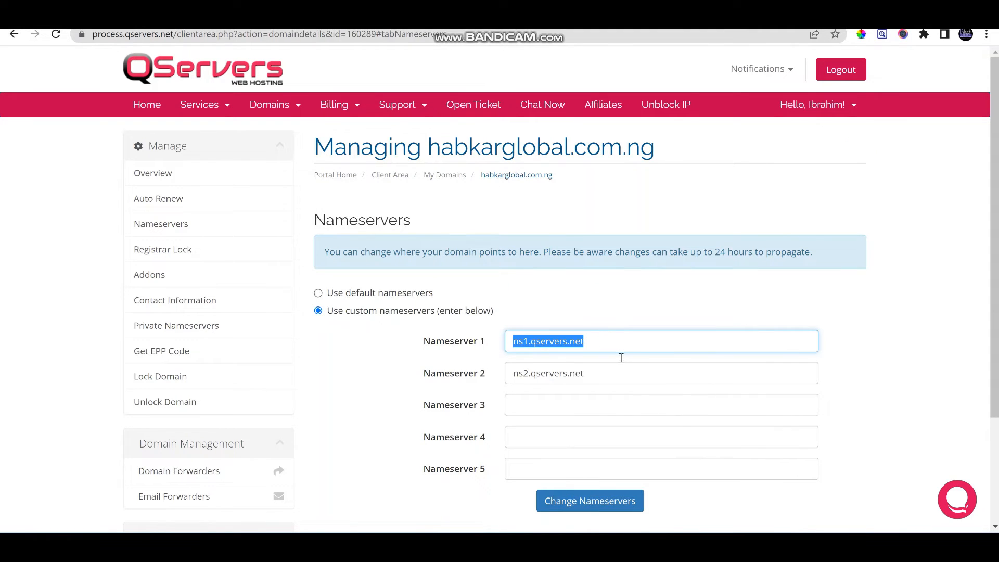
key(ctrl+v)
- Copy dns2.namecheaphosting.com from the notes file into the Nameserver 2 field, replacing its contents
mouse_move(587, 544)
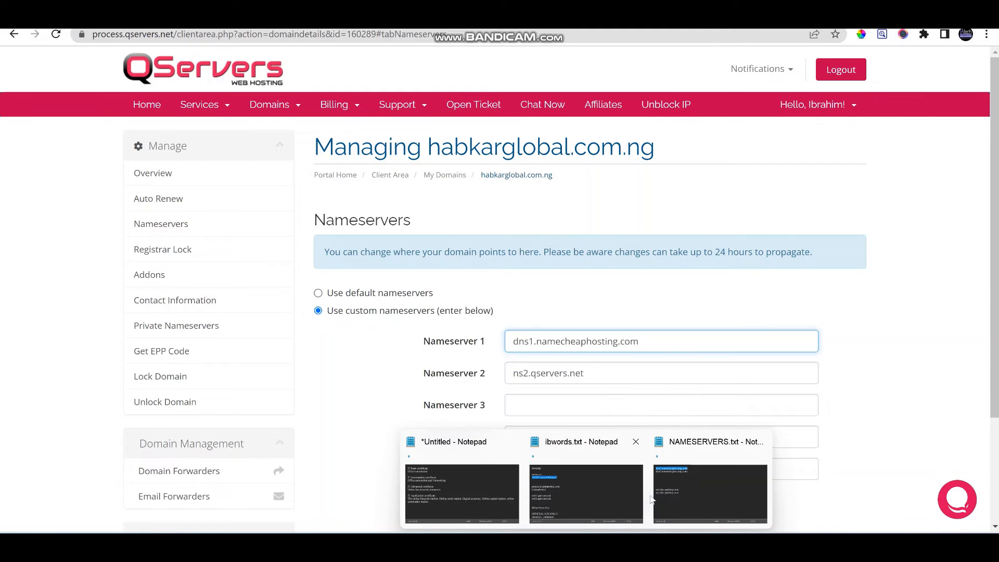
click(710, 493)
click(517, 196)
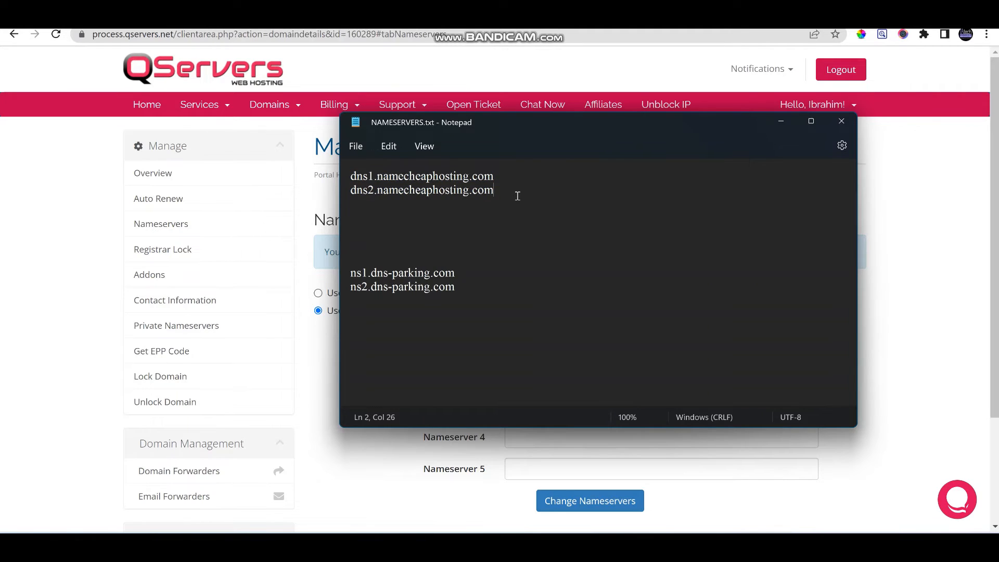
key(Home)
key(shift+End)
key(ctrl+c)
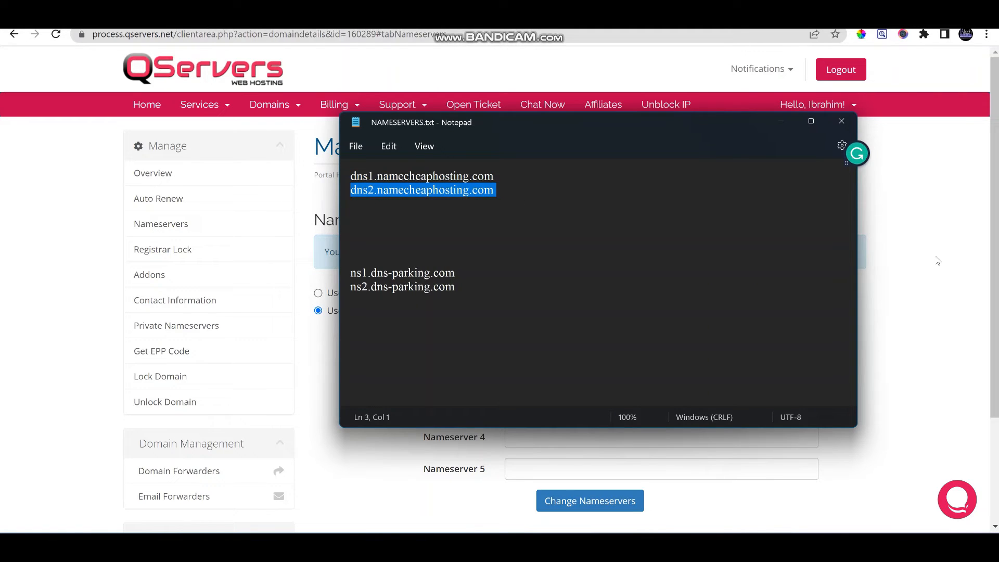
click(853, 263)
drag(606, 363, 606, 379)
click(606, 379)
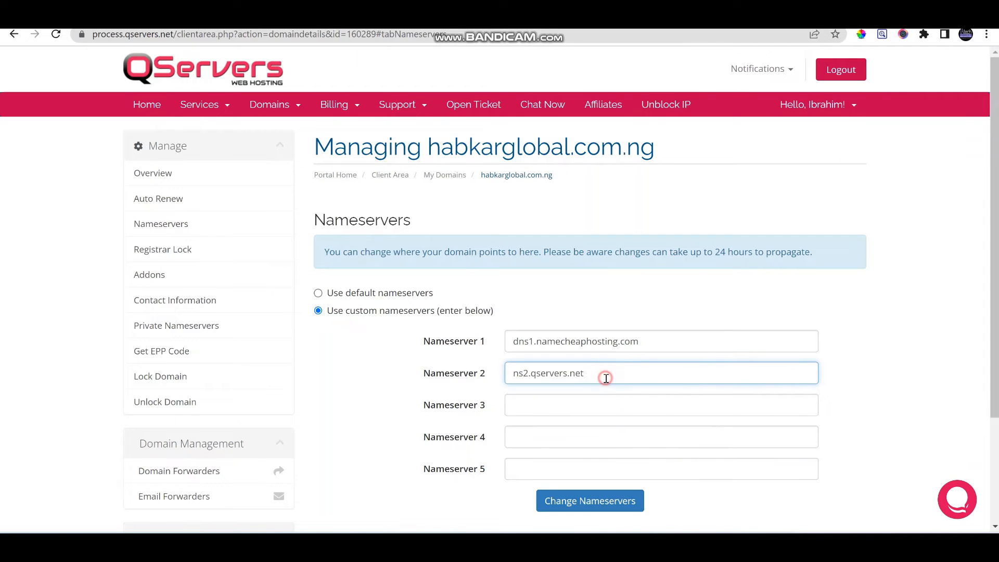
key(ctrl+a)
key(ctrl+v)
click(751, 452)
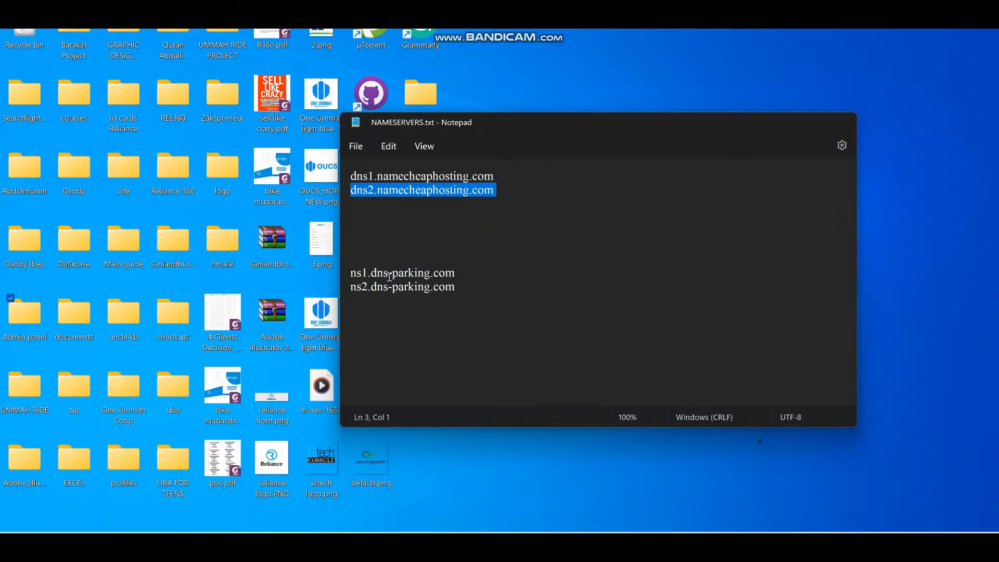
click(728, 484)
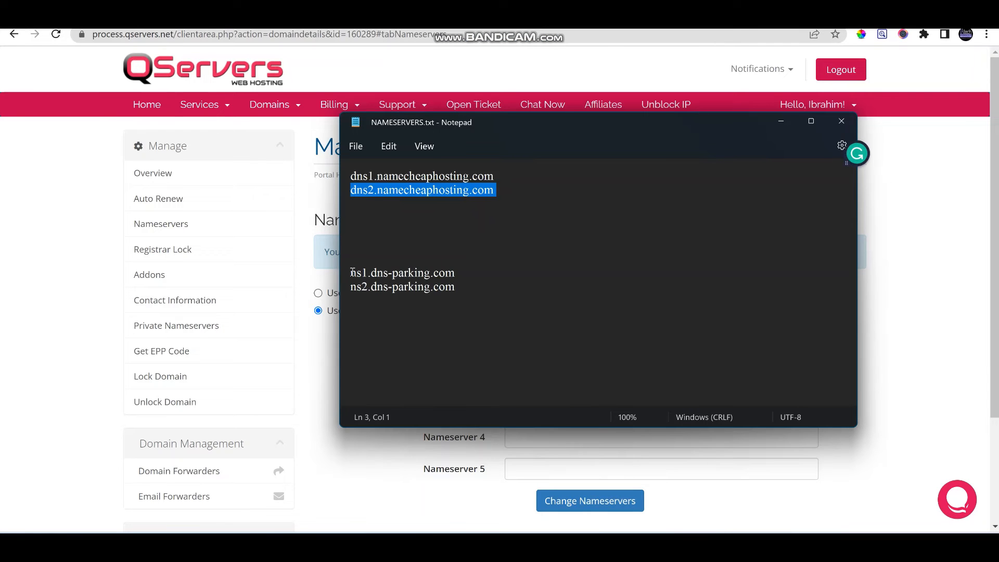
drag(350, 272, 384, 272)
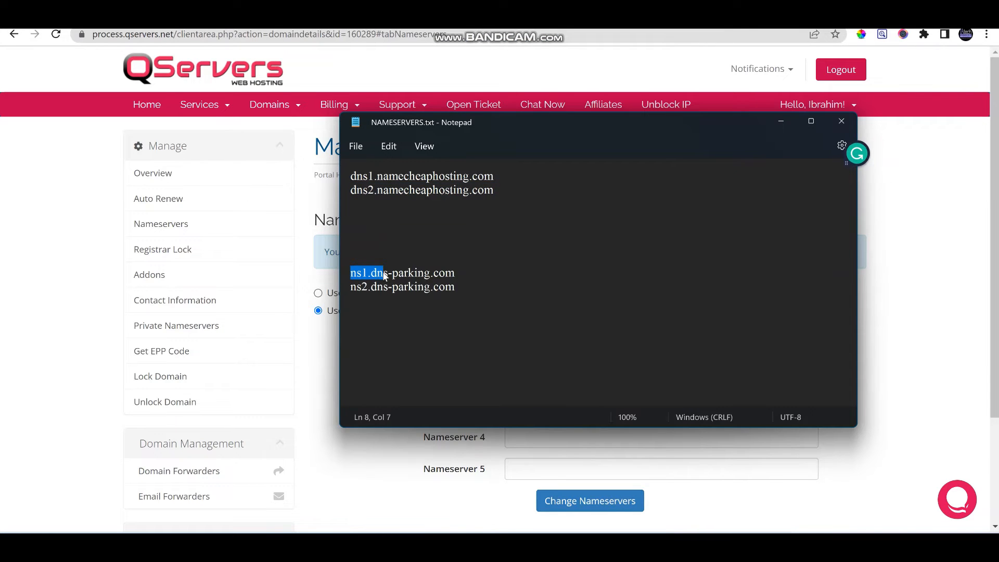
click(472, 291)
key(alt+Tab)
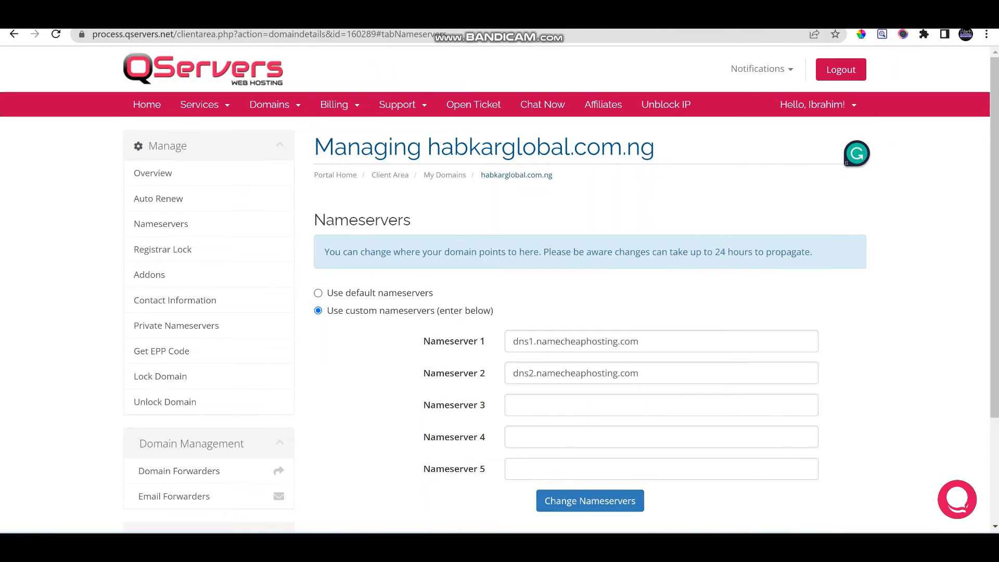
- Browse the cPanel hosting account dashboard in the other browser tab
click(417, 18)
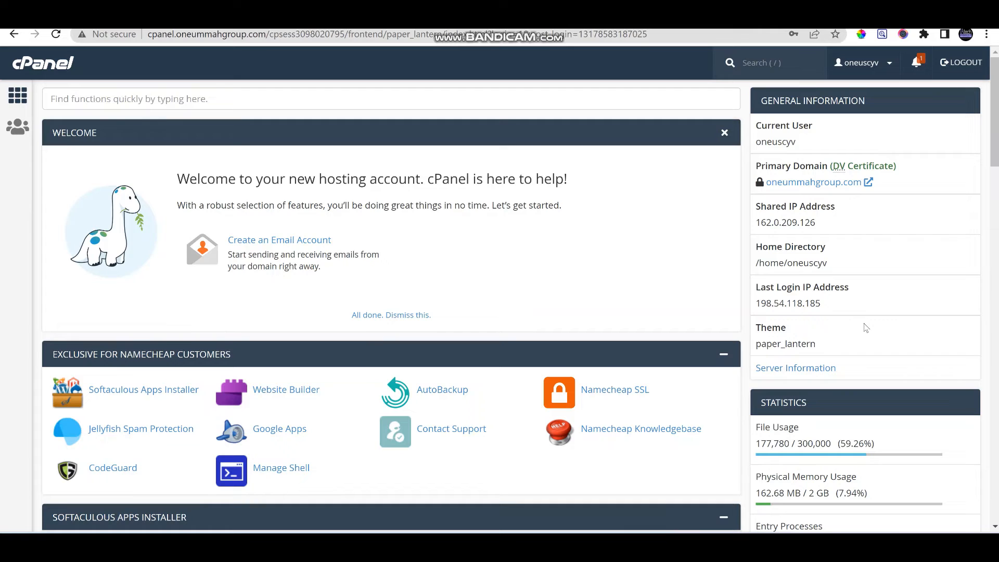
scroll(865, 327, down, 5)
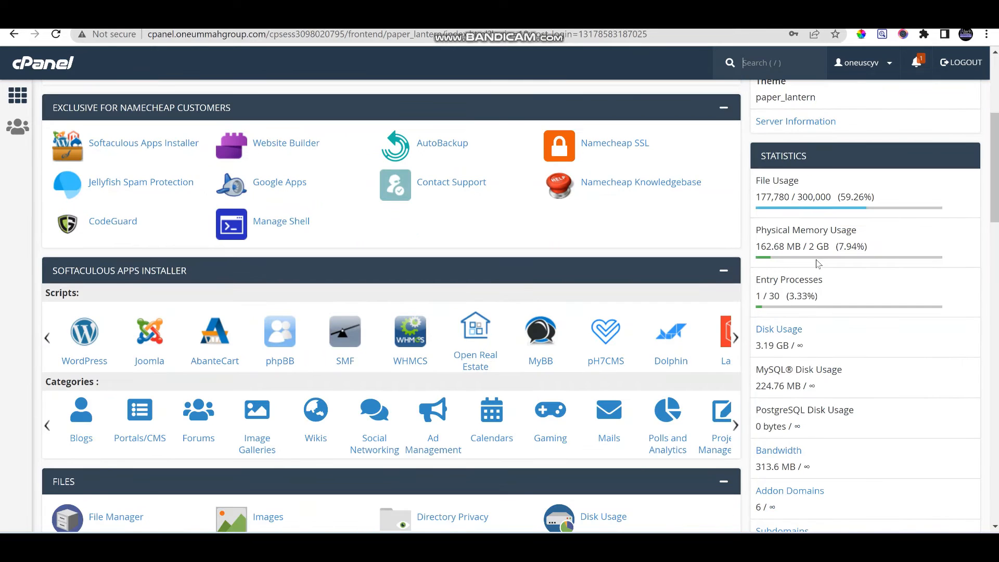
scroll(848, 388, down, 6)
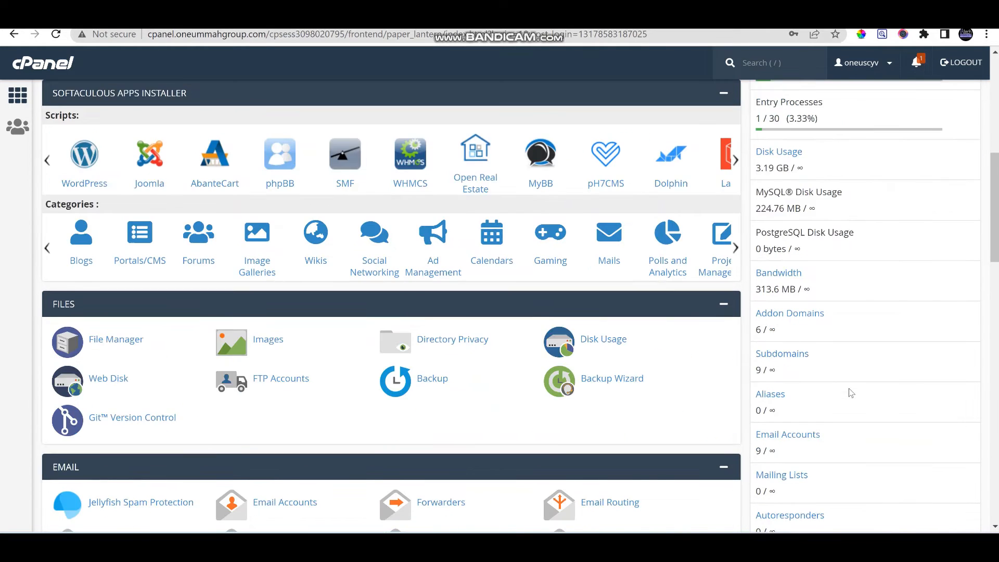
scroll(521, 295, up, 10)
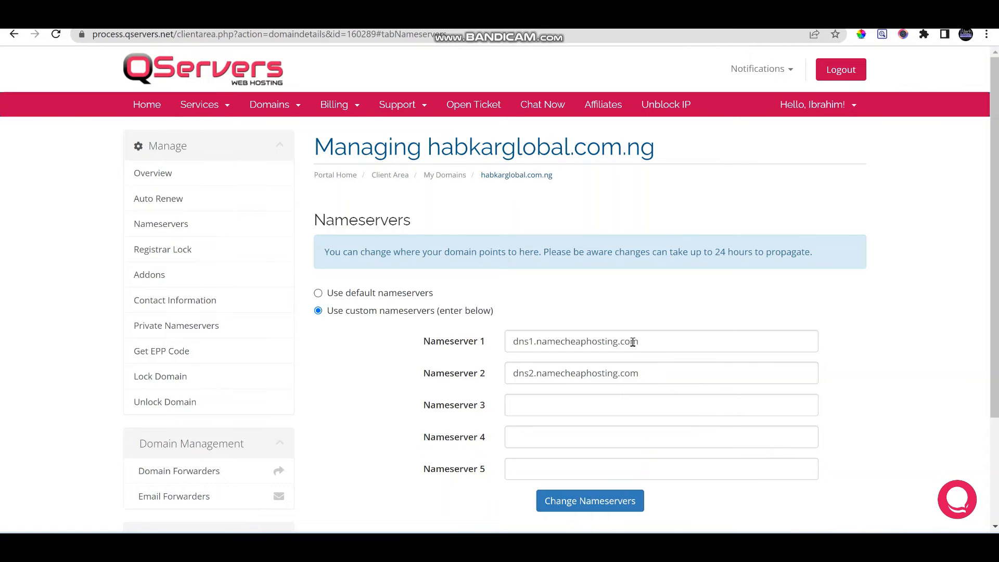
- Save the custom nameservers for habkarglobal.com.ng
scroll(621, 316, down, 1)
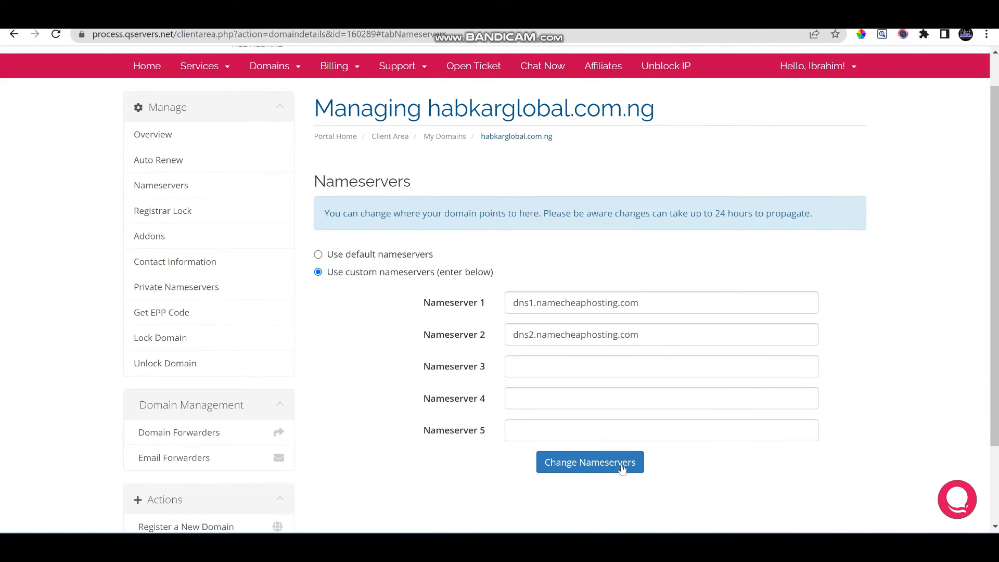
click(614, 465)
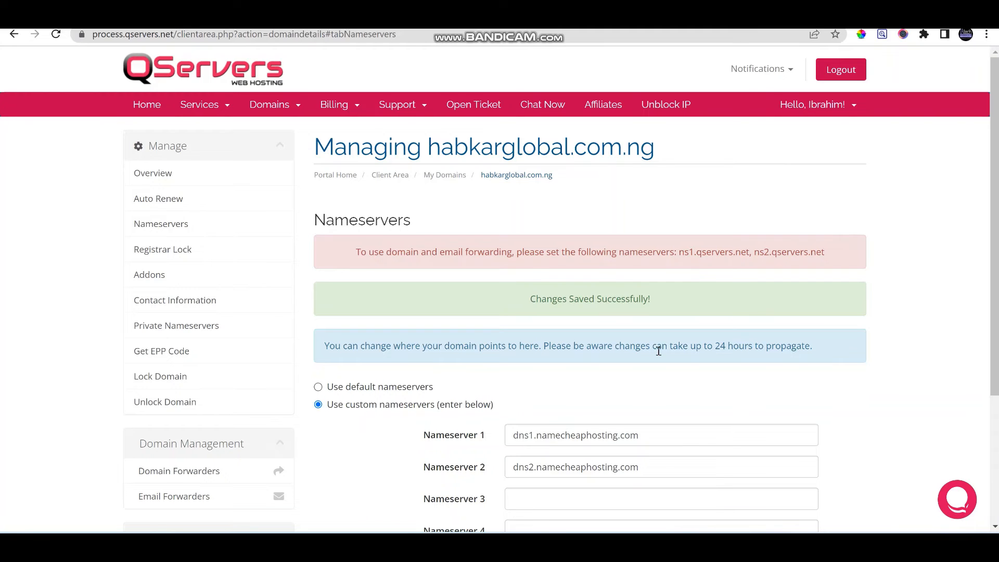
scroll(658, 350, down, 3)
scroll(598, 341, up, 3)
- Switch back to the cPanel tab and scroll through its tool sections and statistics
click(234, 19)
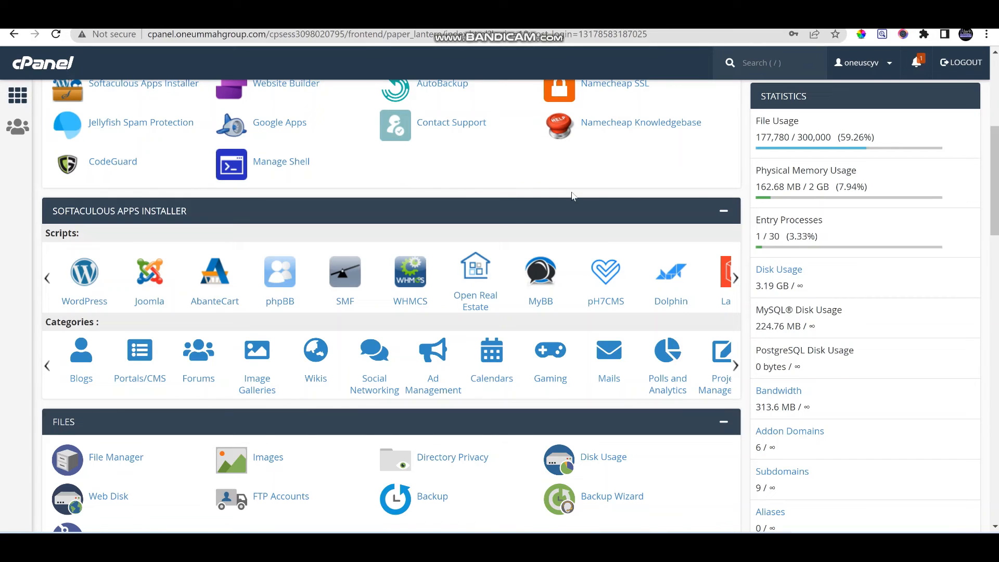
scroll(624, 193, up, 3)
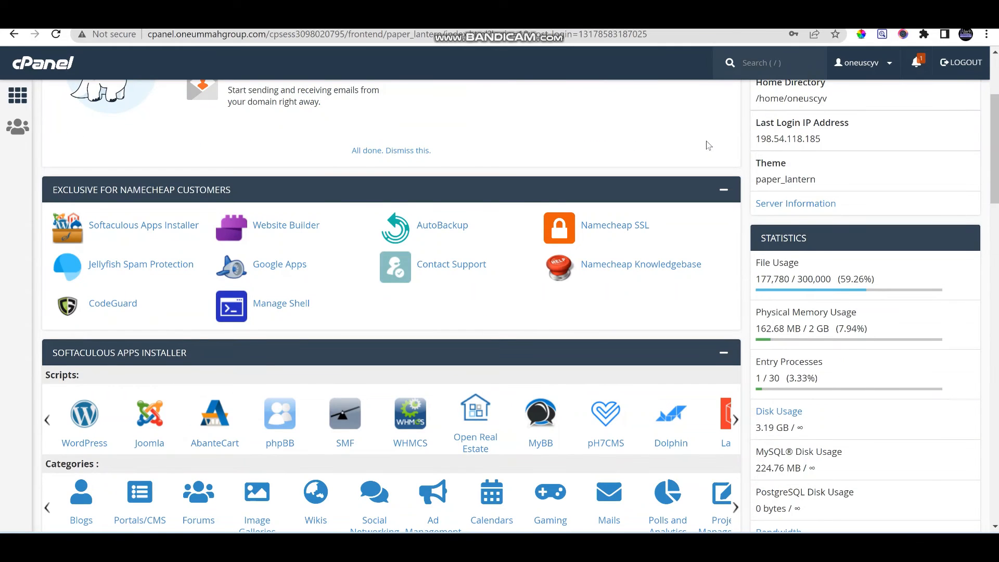
scroll(707, 145, up, 3)
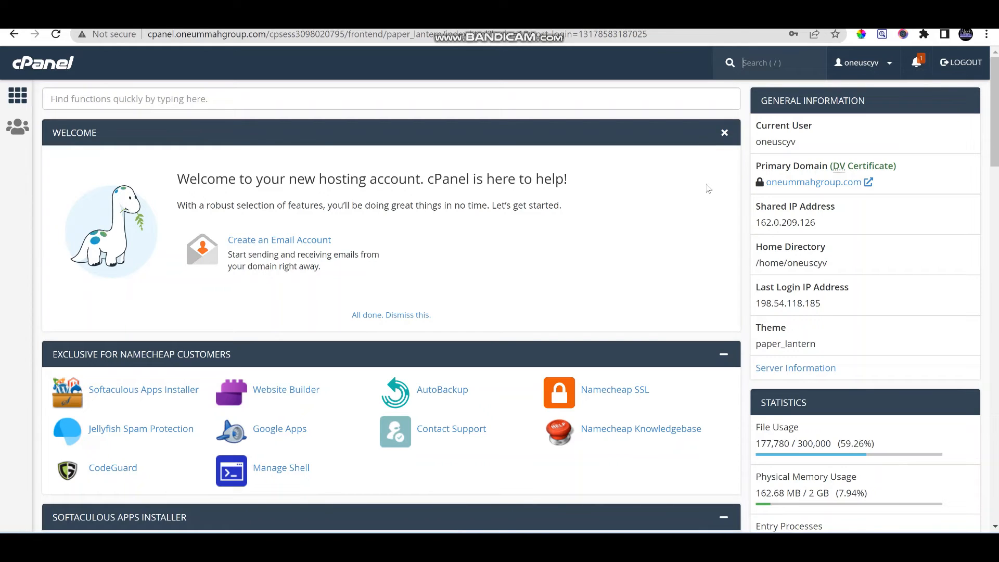
scroll(709, 189, down, 1)
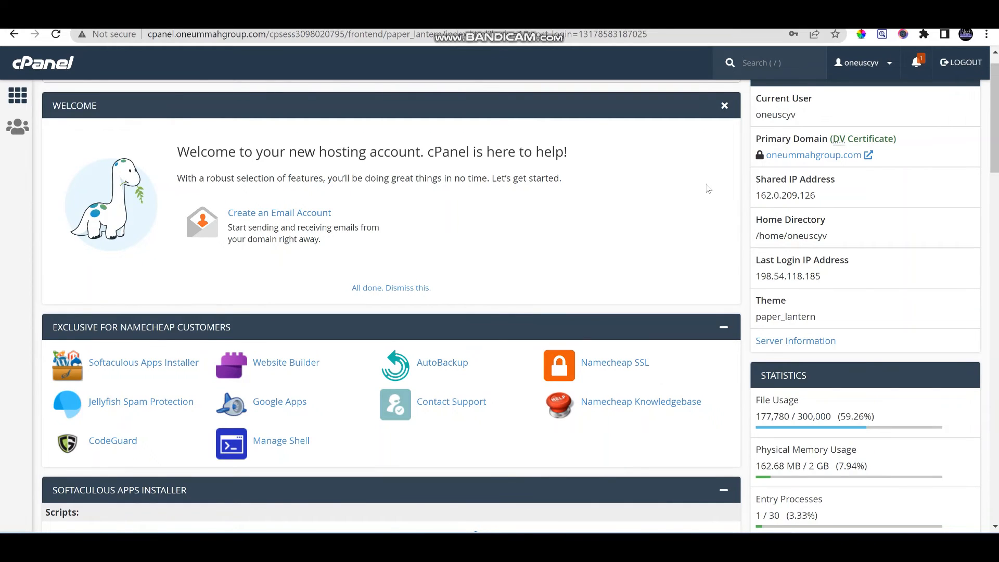
scroll(709, 190, down, 1)
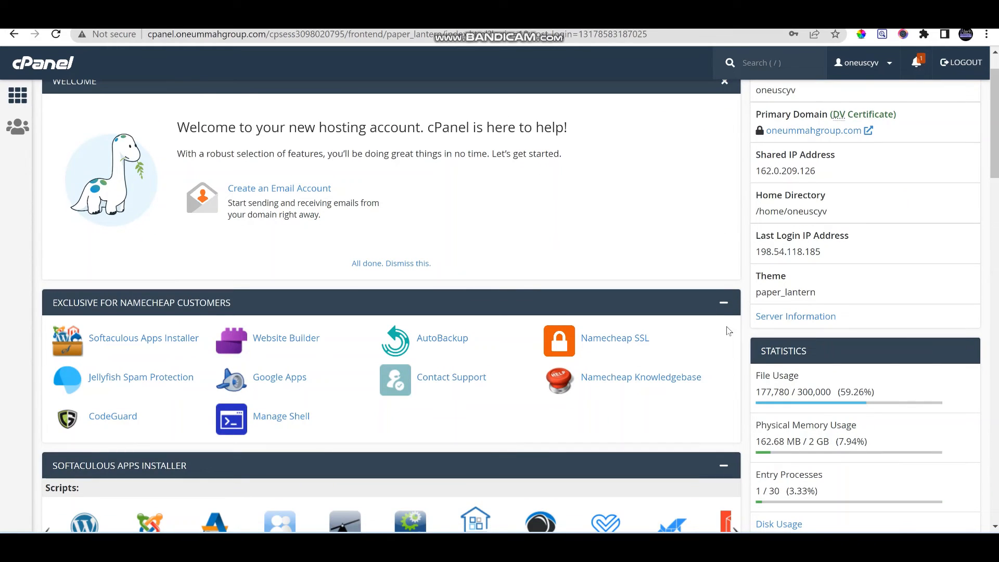
scroll(728, 338, down, 1)
scroll(728, 338, down, 4)
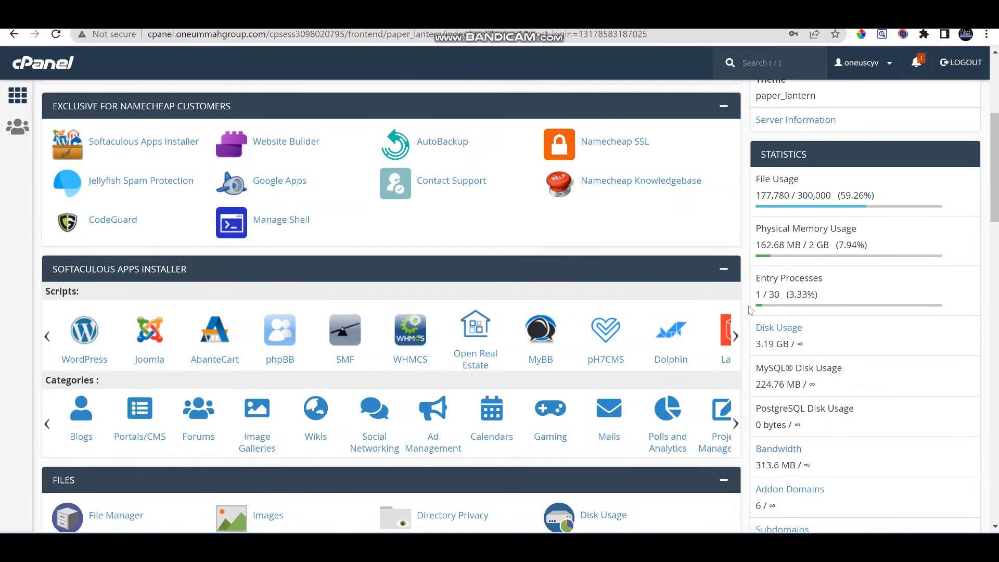
scroll(752, 310, down, 1)
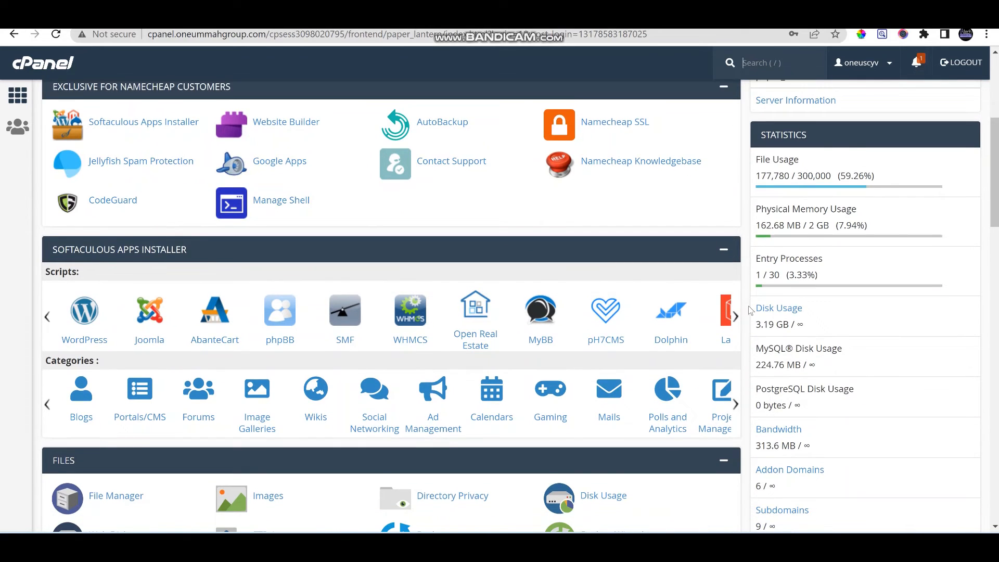
scroll(750, 310, down, 4)
scroll(749, 310, down, 2)
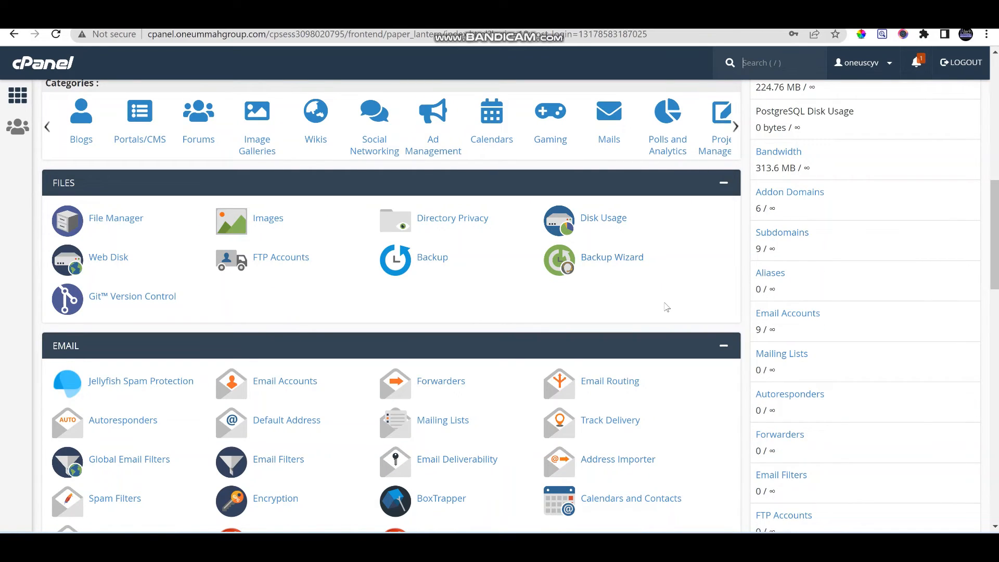
- Add habkarglobal.com.ng as an addon domain in cPanel, keeping the default subdomain and document root
scroll(664, 305, down, 5)
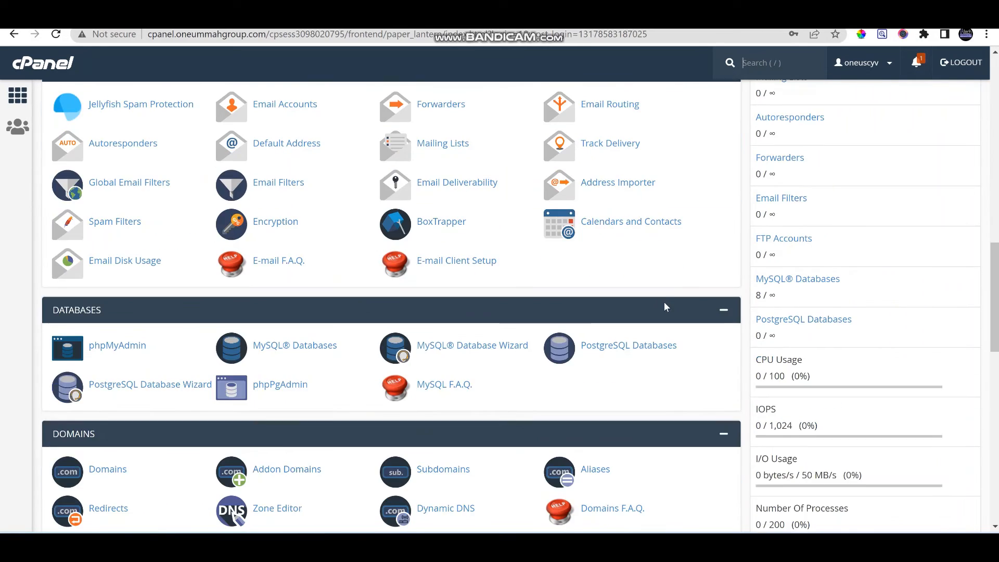
scroll(664, 303, down, 2)
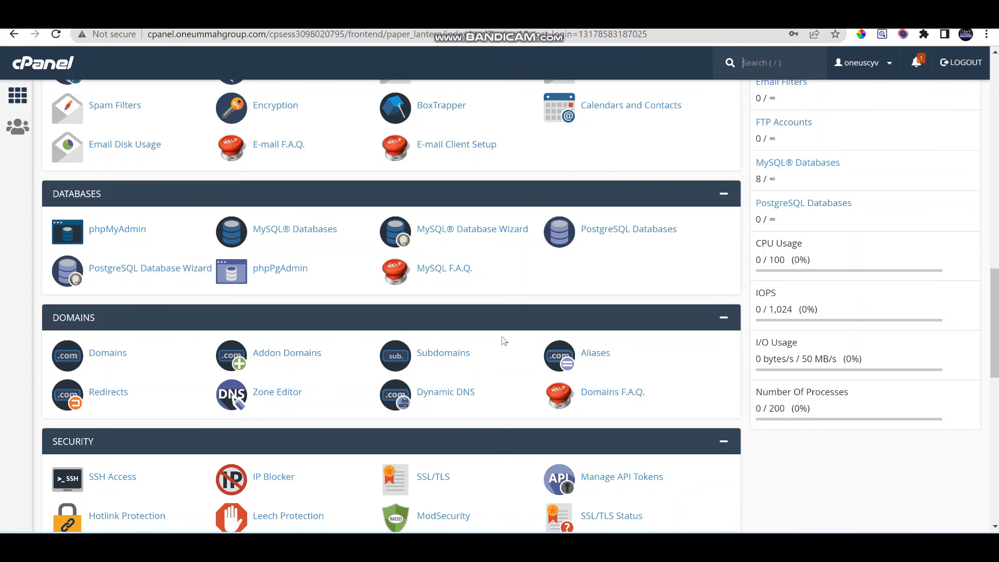
click(295, 354)
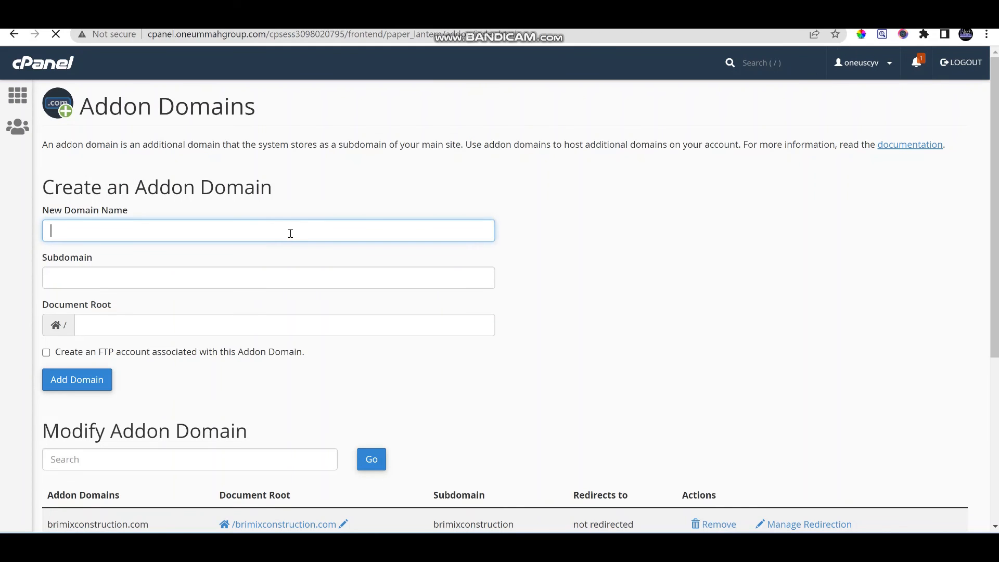
text(habkarglobal.com.ng)
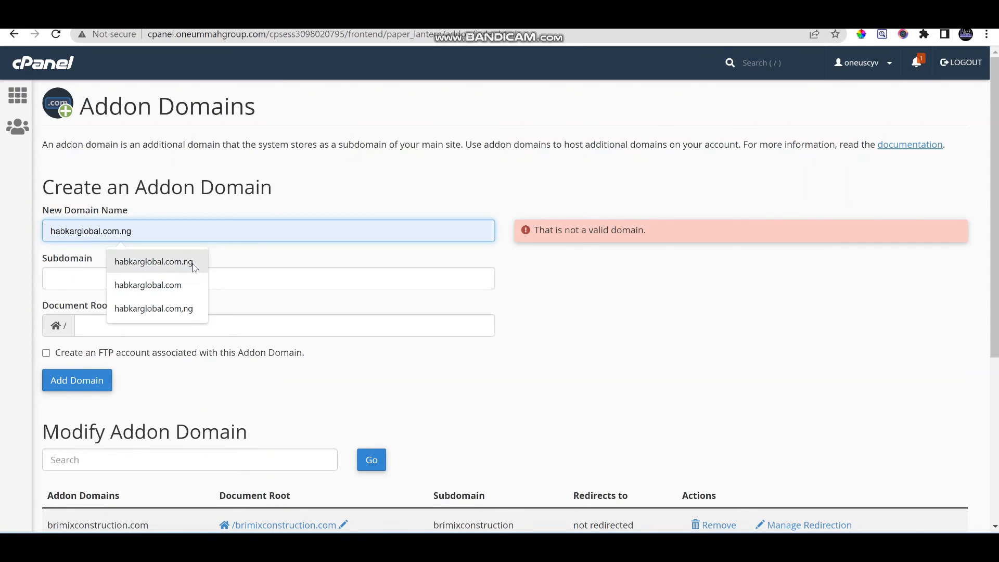
click(195, 265)
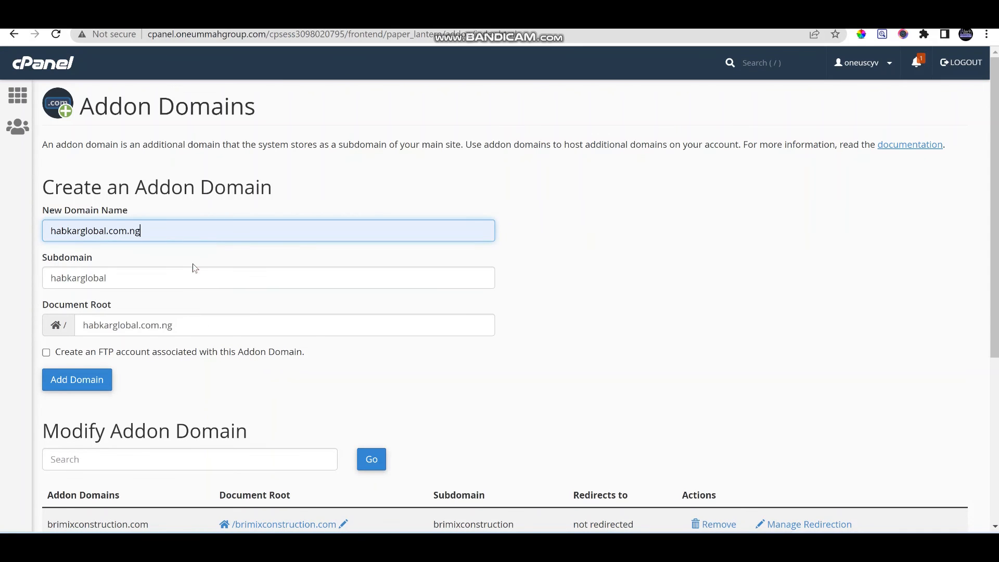
click(88, 383)
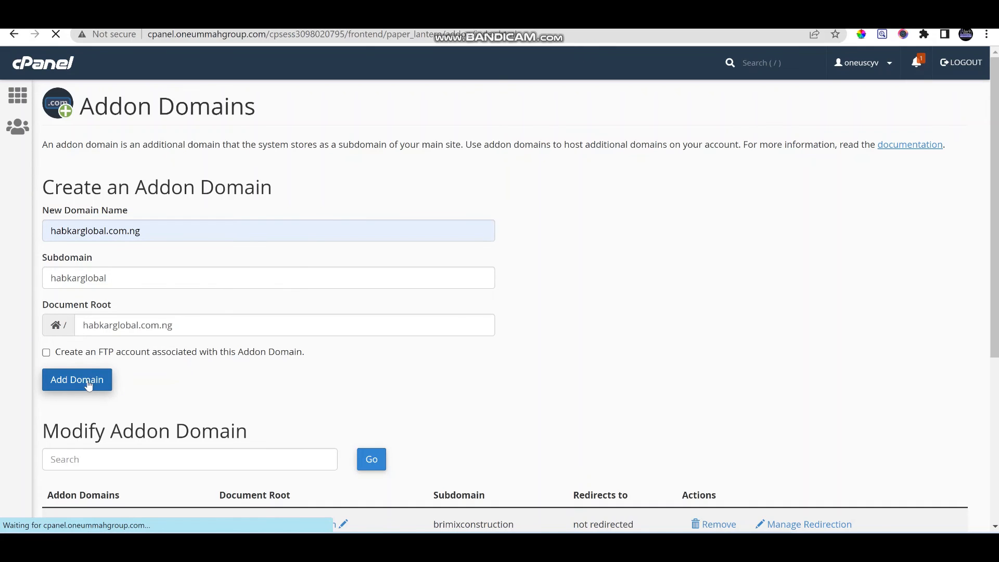